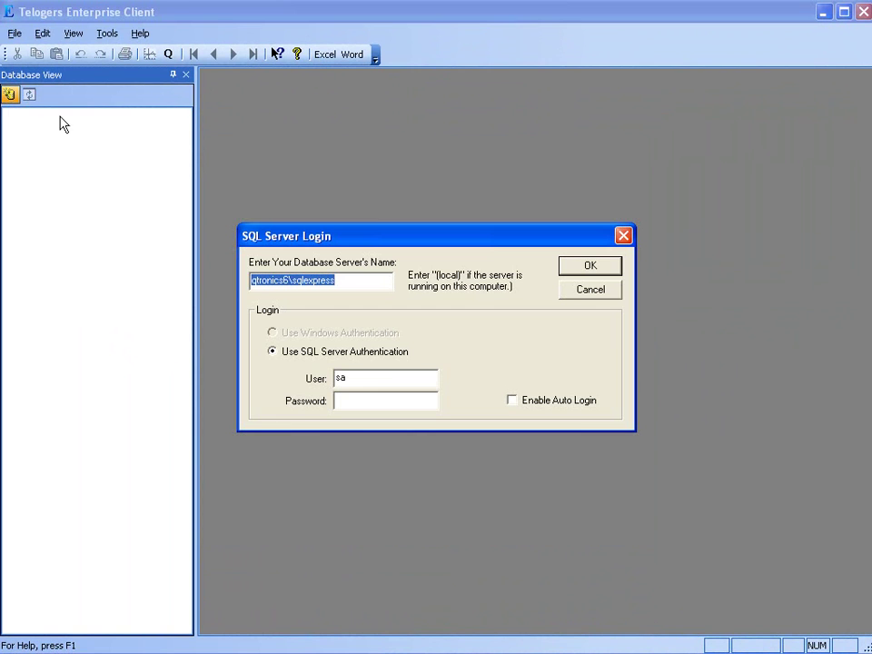
Step: Log in to the SQL Server with the account password and open the DemoDB database
{"action": "left_click", "coordinate": [351, 402]}
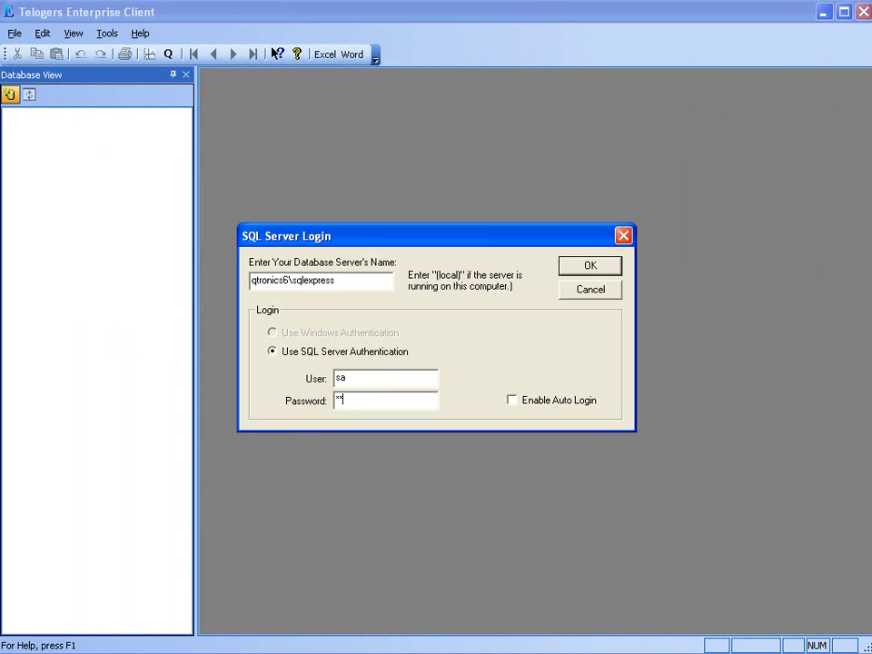
{"action": "key", "text": "Return"}
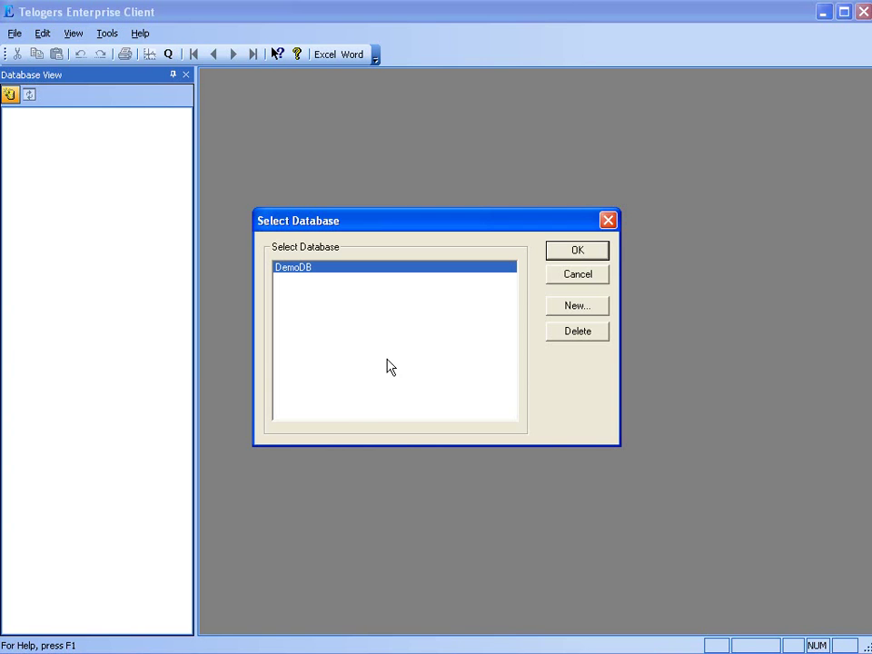
{"action": "left_click", "coordinate": [575, 252]}
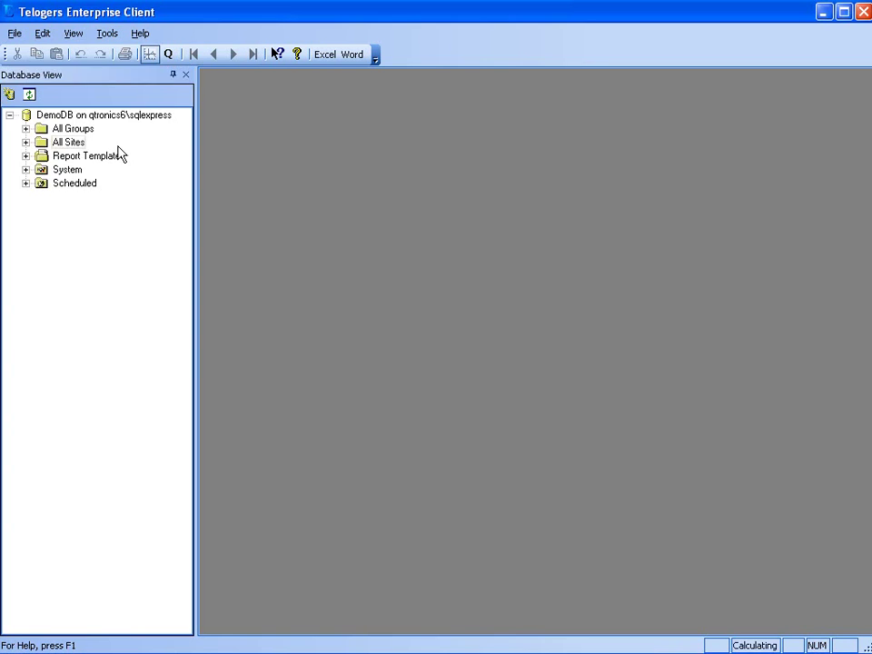
Step: Expand All Groups and All Sites, and open the recorder configuration of site A1-12 for editing
{"action": "left_click", "coordinate": [25, 129]}
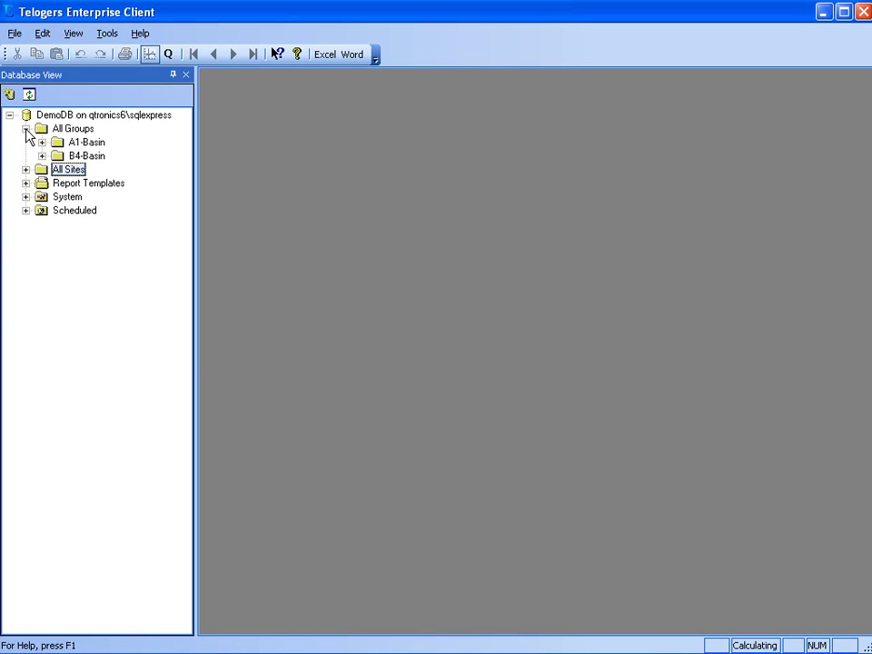
{"action": "left_click", "coordinate": [25, 170]}
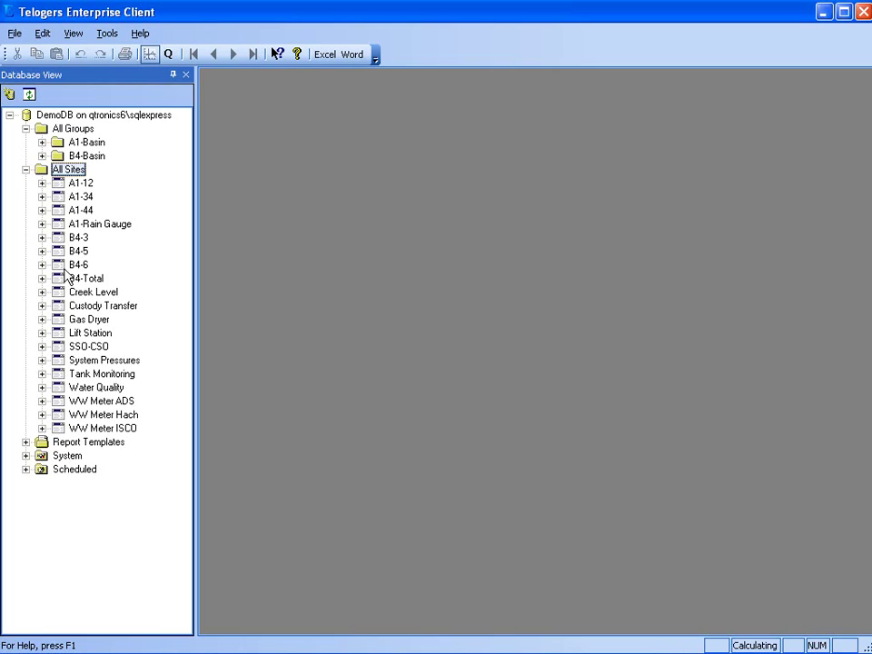
{"action": "left_click", "coordinate": [63, 187]}
{"action": "right_click", "coordinate": [64, 187]}
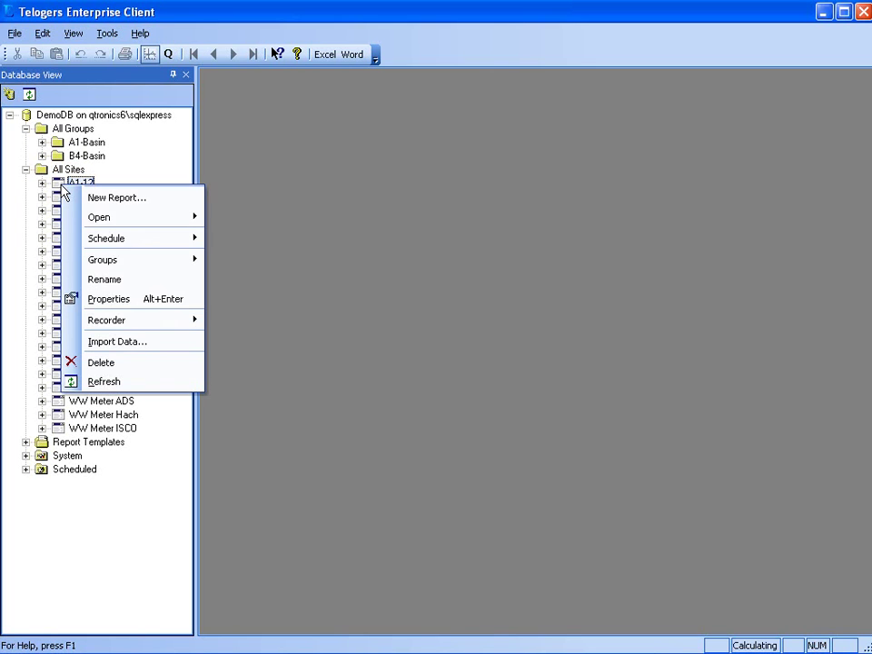
{"action": "mouse_move", "coordinate": [120, 321]}
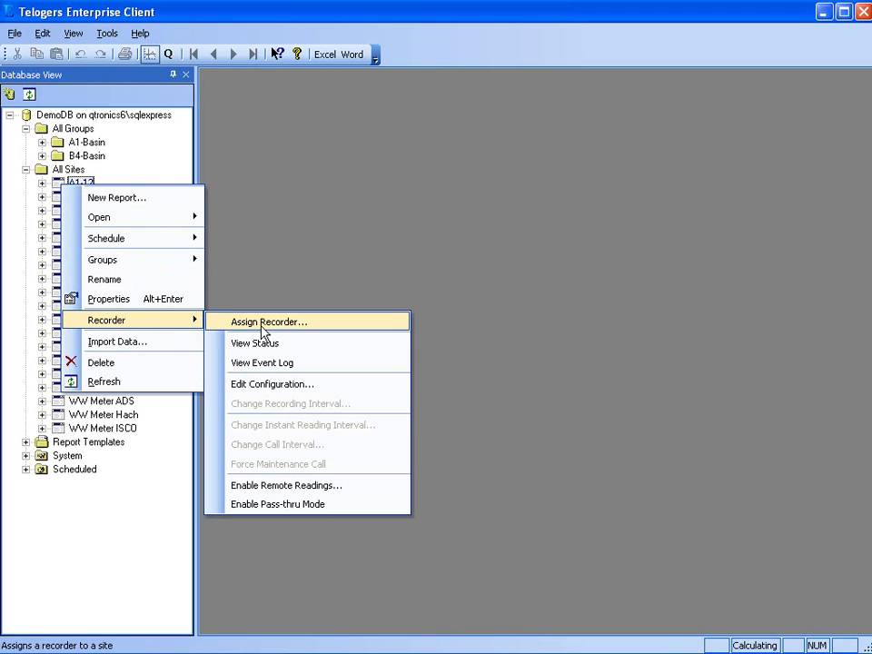
{"action": "left_click", "coordinate": [269, 384]}
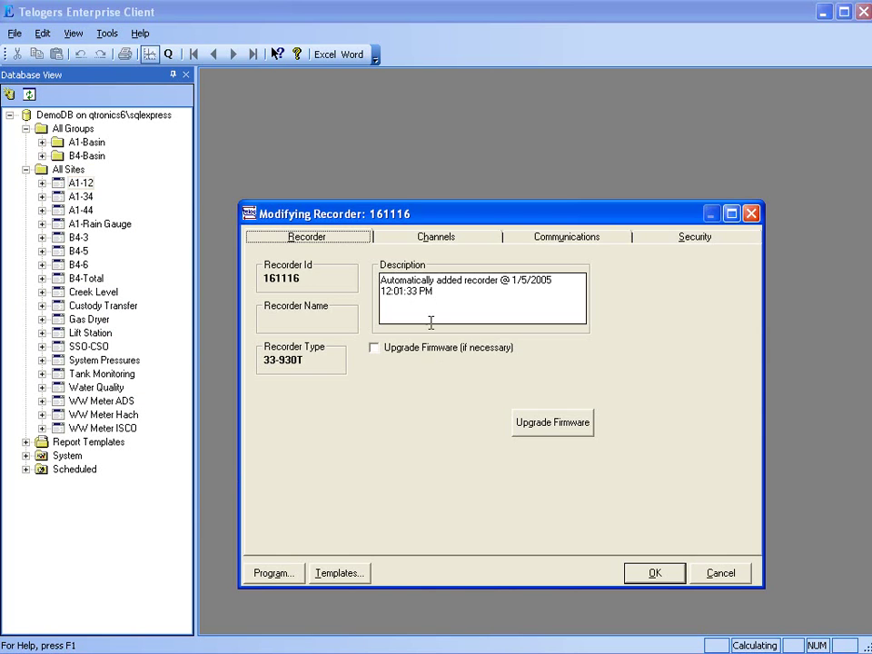
Step: Review the recorder's channel, recording, alarm and communication settings and its configuration templates, and close it without changes
{"action": "left_click", "coordinate": [448, 239]}
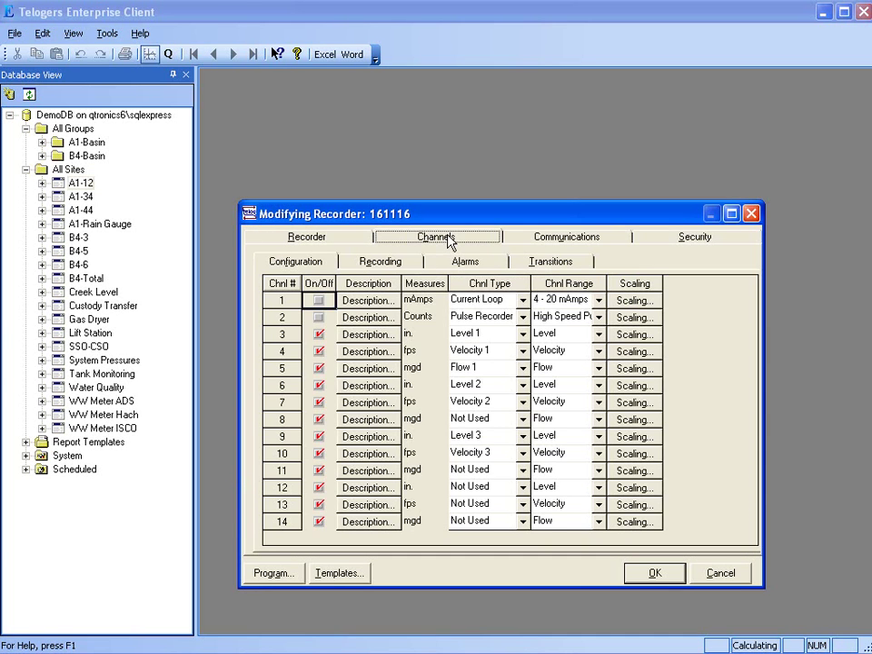
{"action": "left_click", "coordinate": [403, 263]}
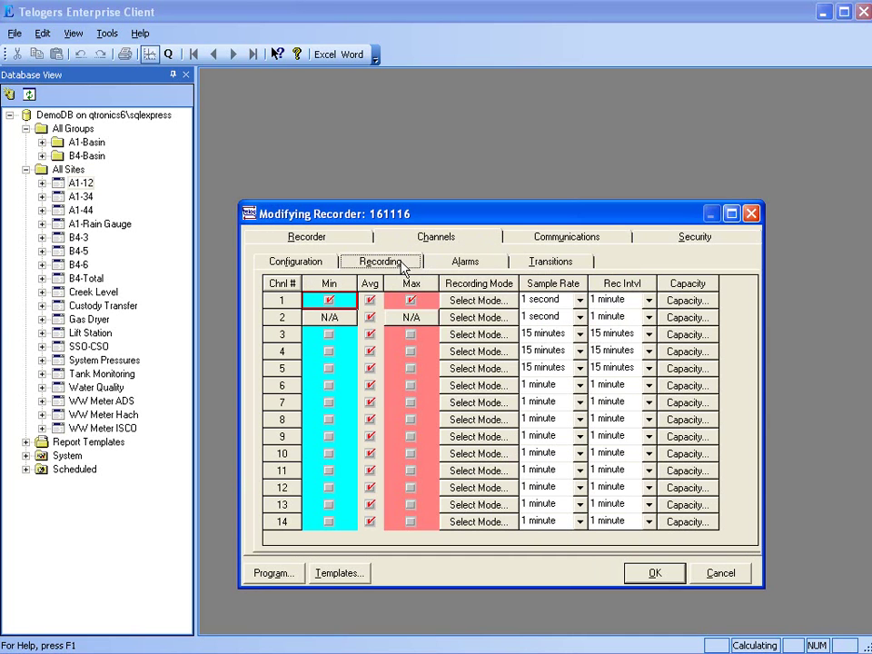
{"action": "left_click", "coordinate": [454, 266]}
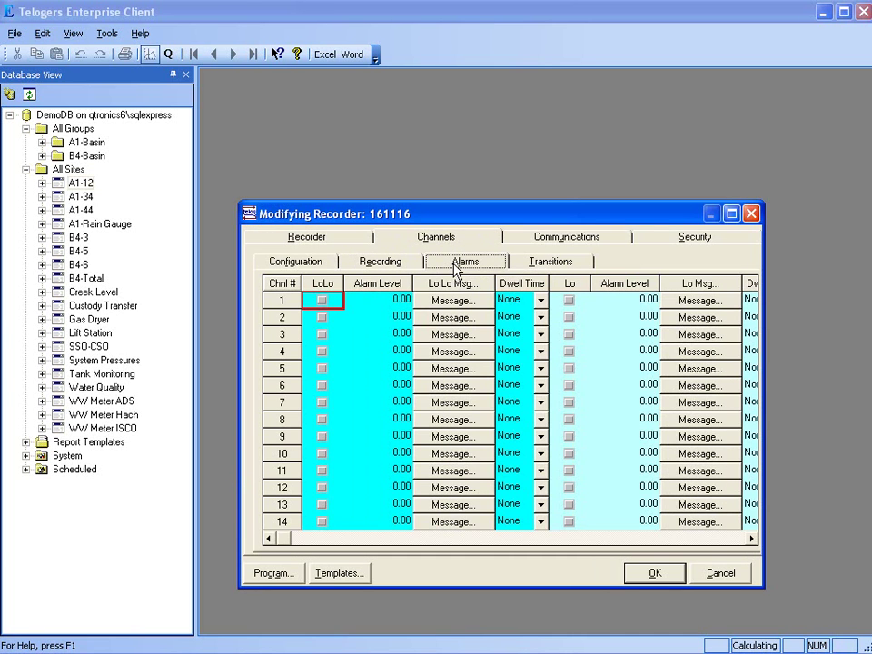
{"action": "left_click", "coordinate": [556, 239]}
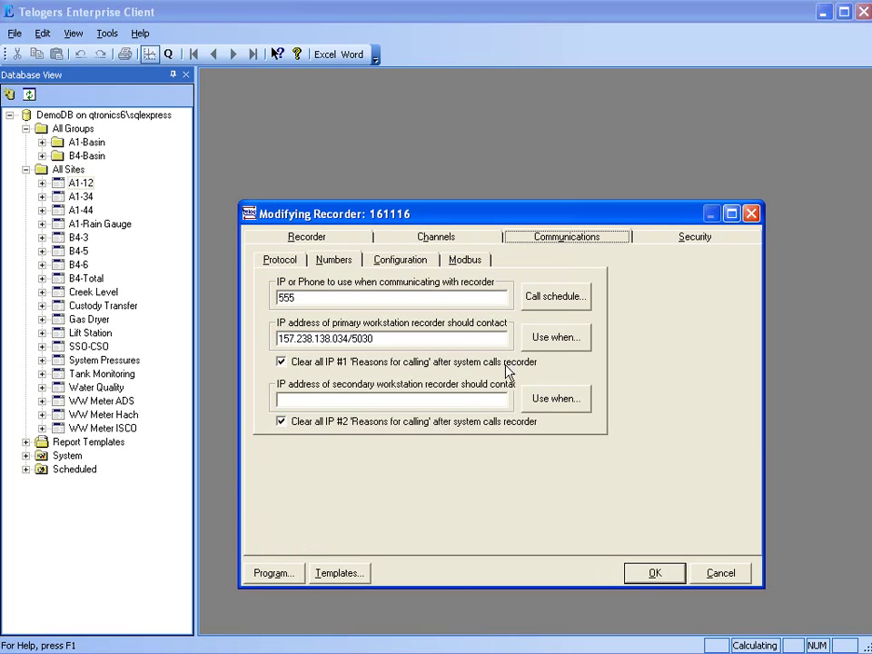
{"action": "left_click", "coordinate": [350, 572]}
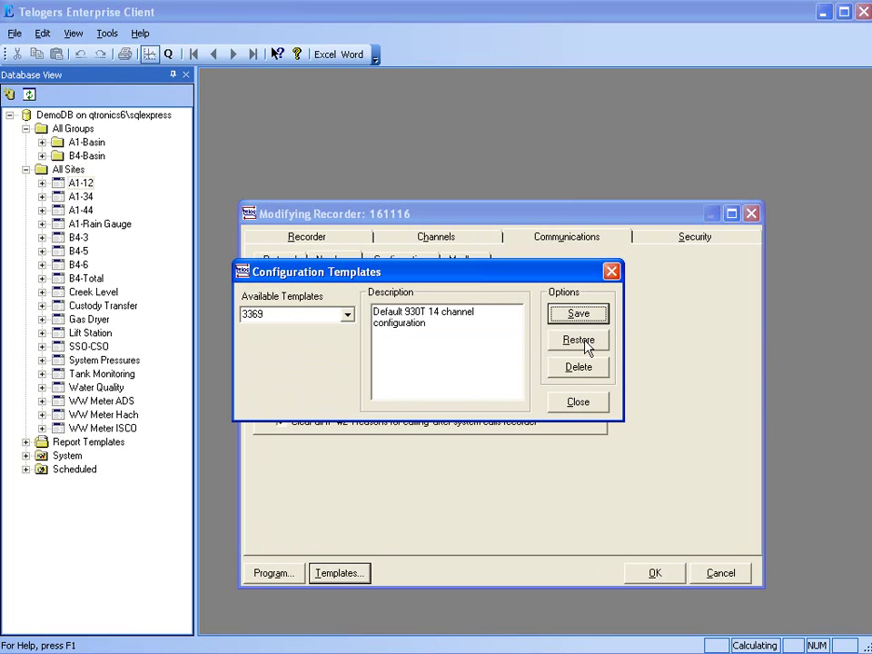
{"action": "left_click", "coordinate": [578, 402]}
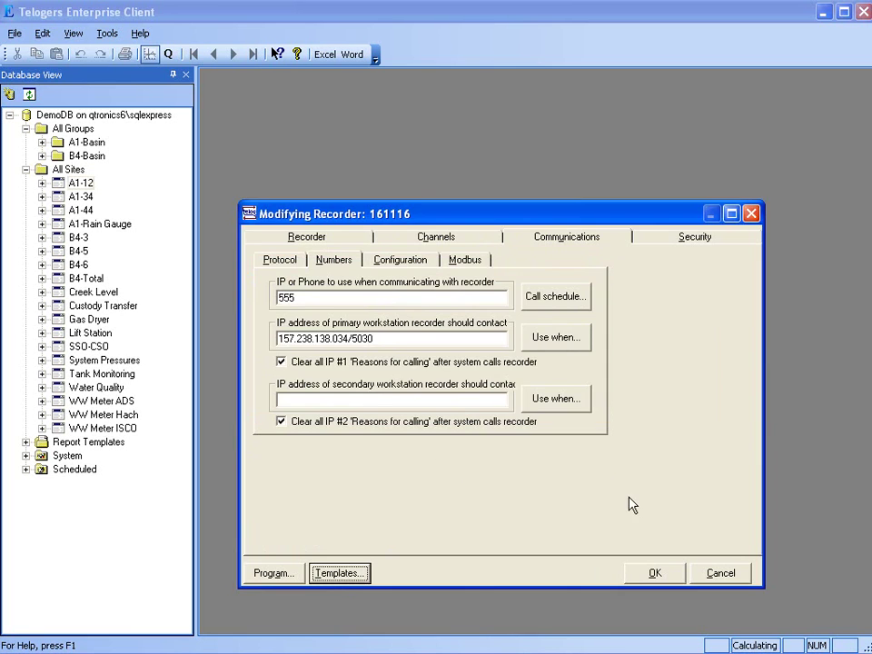
{"action": "left_click", "coordinate": [711, 577]}
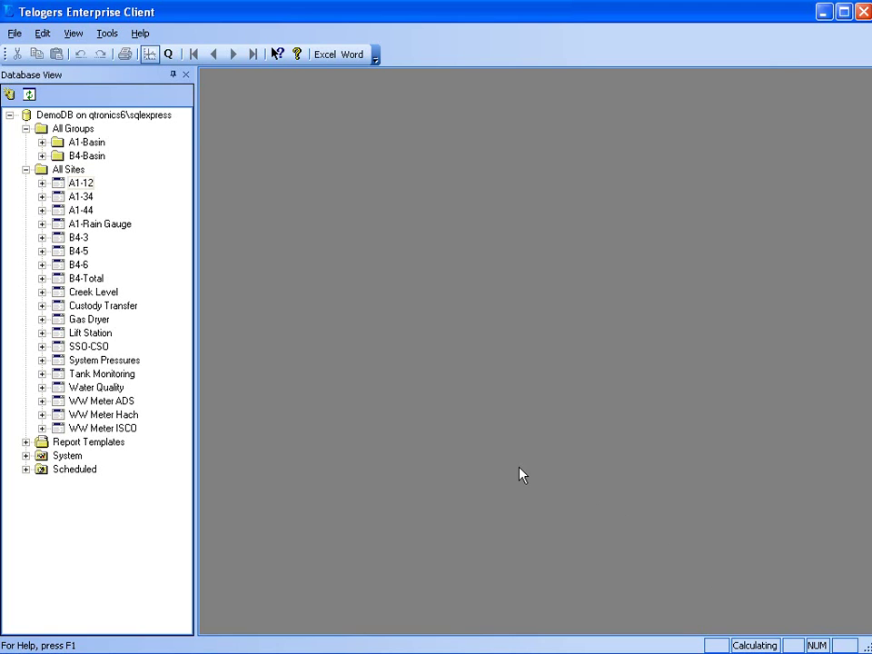
Step: Expand site A1-12 in the database tree to list its measurements and saved reports
{"action": "left_click", "coordinate": [42, 183]}
{"action": "left_click", "coordinate": [58, 197]}
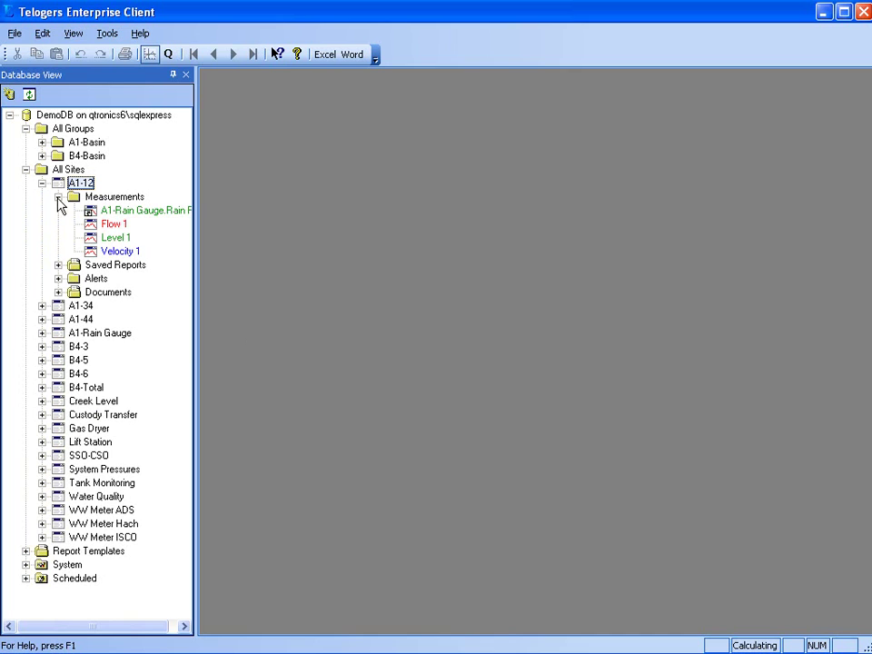
{"action": "left_click", "coordinate": [58, 265]}
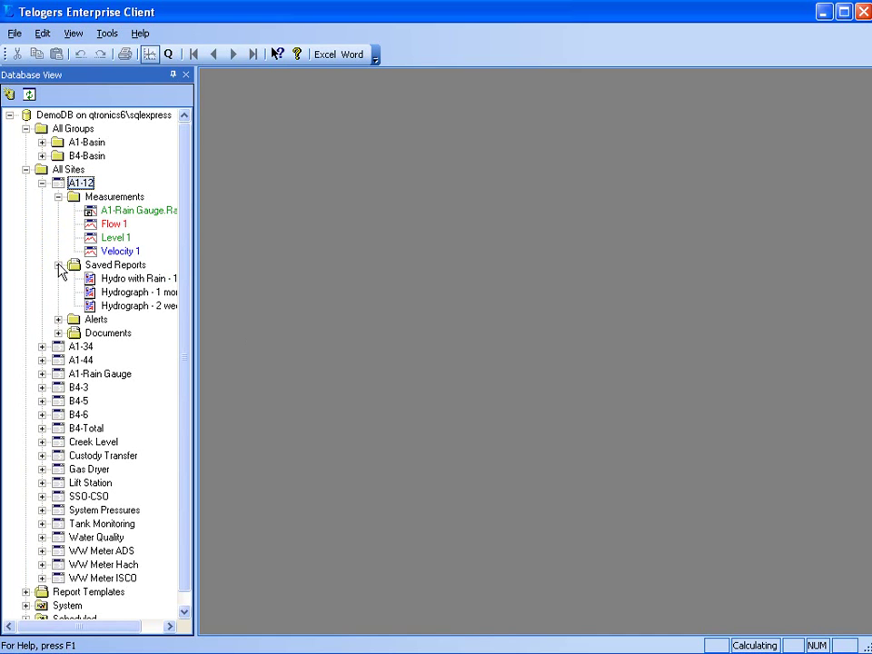
Step: Chart Flow 1, Level 1 and Velocity 1 of site A1-12 together and page back to the period 11/13/05 to 11/29/05
{"action": "left_click_drag", "start_coordinate": [114, 224], "coordinate": [225, 237]}
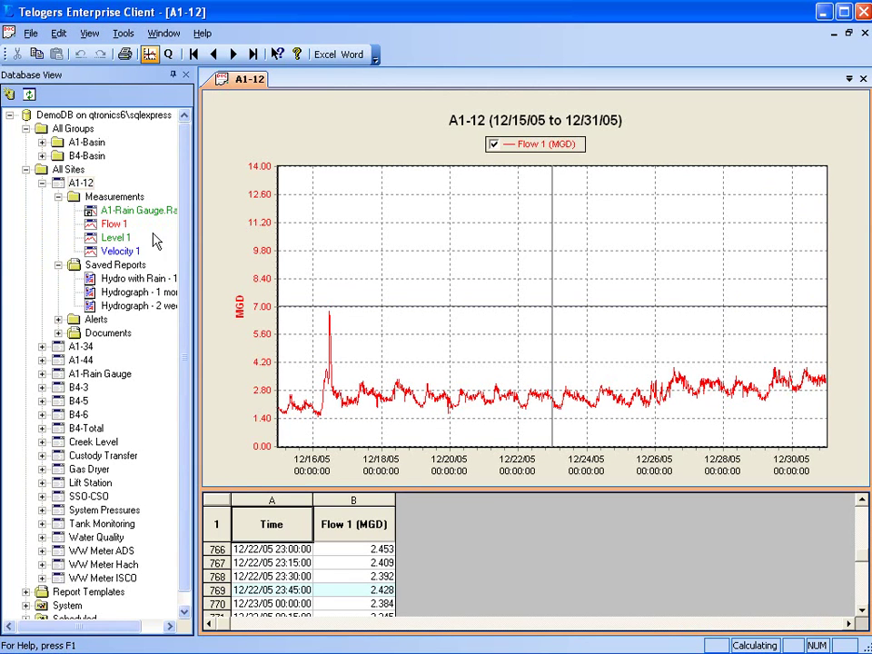
{"action": "left_click_drag", "start_coordinate": [92, 244], "coordinate": [307, 243]}
{"action": "left_click_drag", "start_coordinate": [95, 254], "coordinate": [312, 270]}
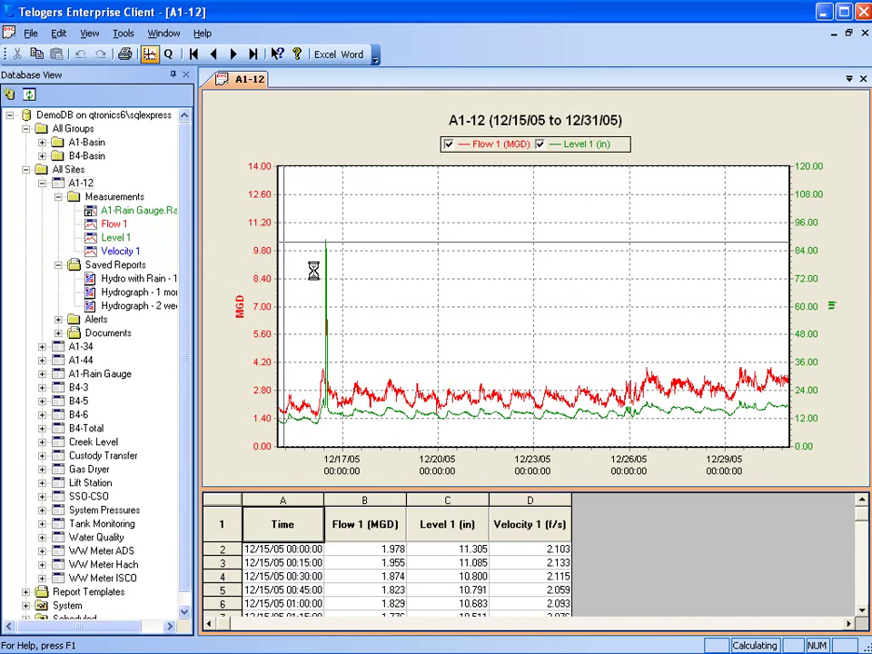
{"action": "mouse_move", "coordinate": [298, 232]}
{"action": "left_mouse_down"}
{"action": "mouse_move", "coordinate": [382, 414]}
{"action": "mouse_move", "coordinate": [405, 437]}
{"action": "mouse_move", "coordinate": [330, 249]}
{"action": "left_mouse_up"}
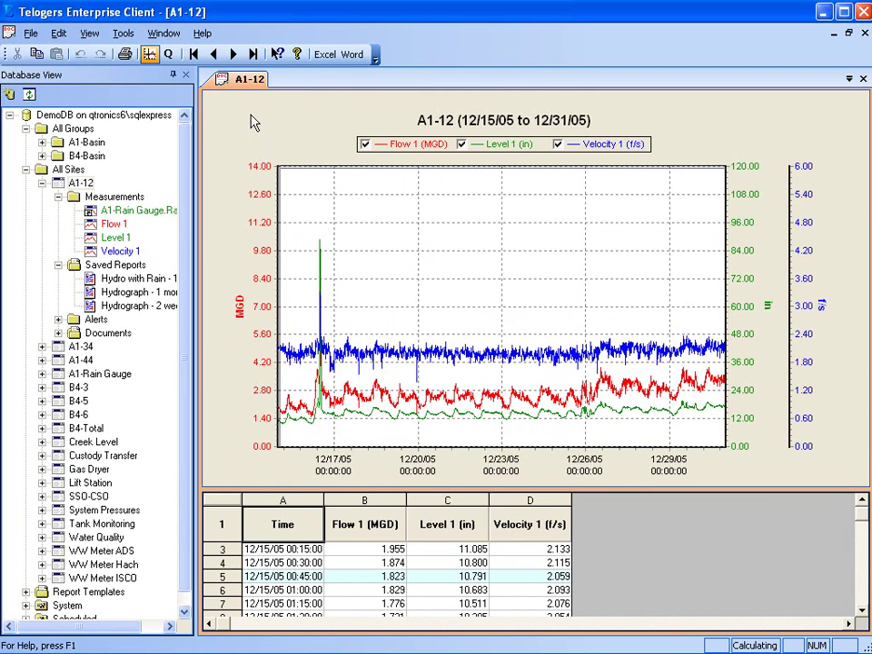
{"action": "left_click", "coordinate": [210, 54]}
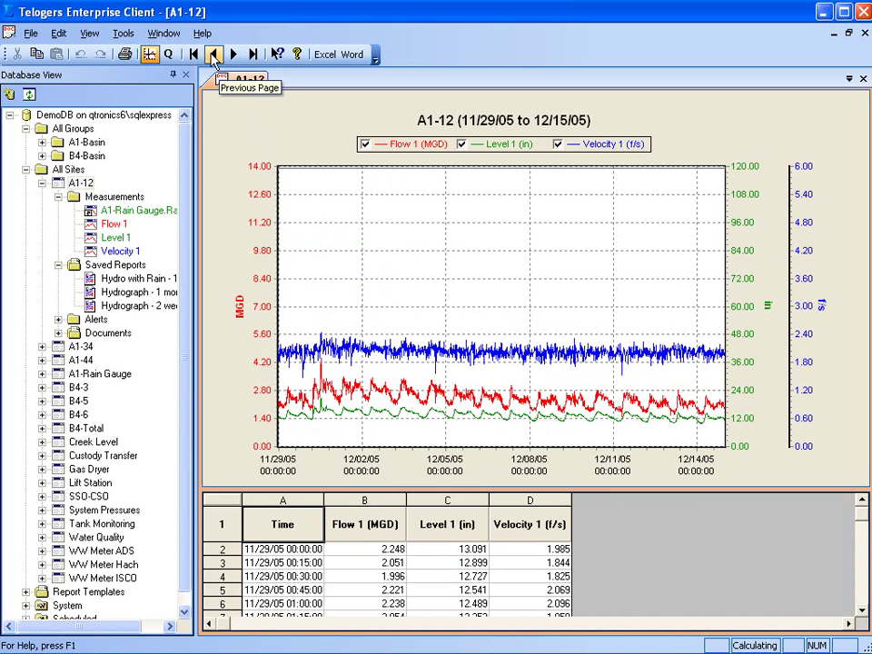
{"action": "left_click", "coordinate": [212, 55]}
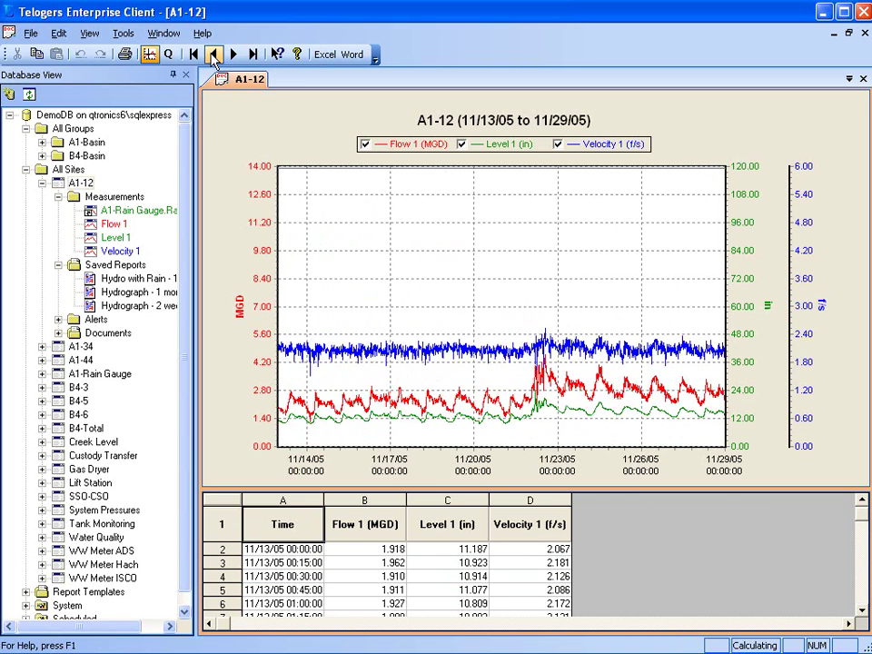
Step: Review the chart's report properties, covering measurement selection and time span, series details, and axis settings
{"action": "right_click", "coordinate": [289, 129]}
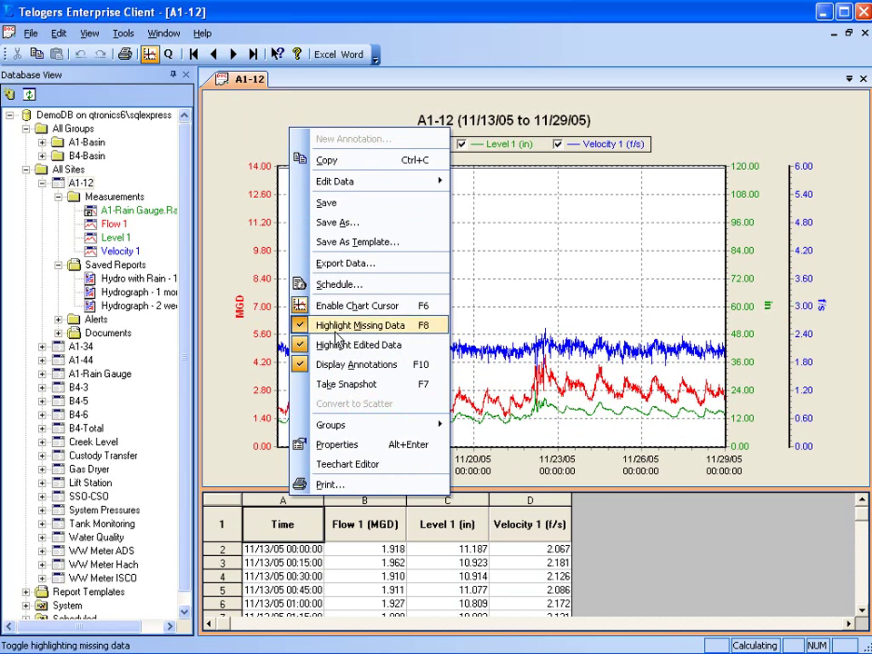
{"action": "left_click", "coordinate": [353, 445]}
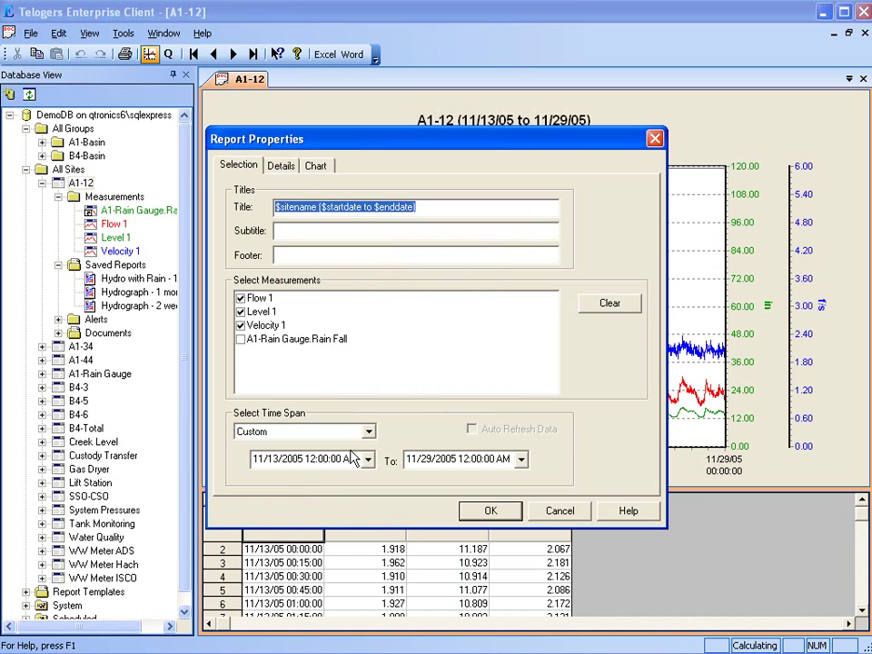
{"action": "left_click", "coordinate": [289, 168]}
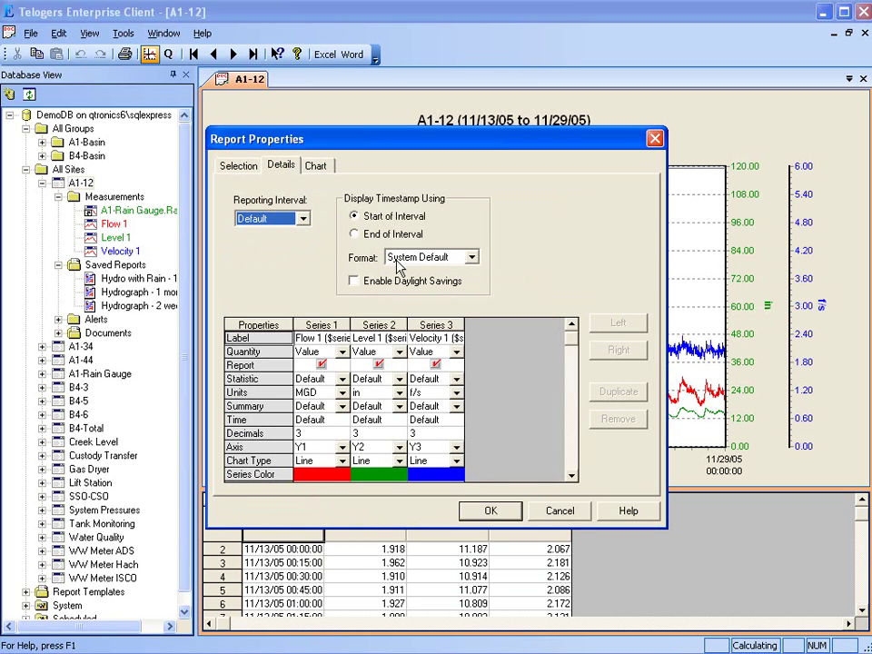
{"action": "left_click", "coordinate": [573, 461]}
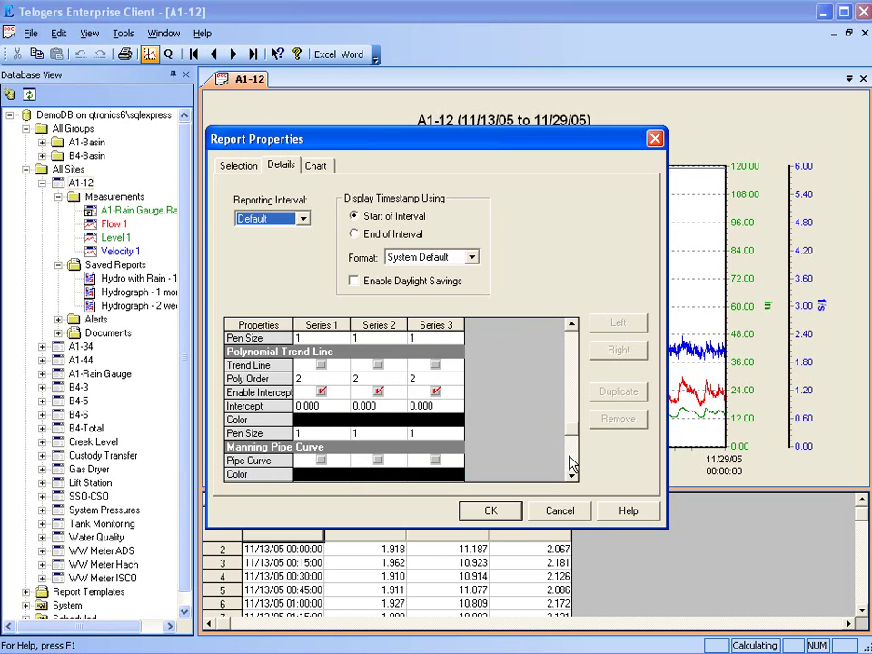
{"action": "left_click", "coordinate": [573, 463]}
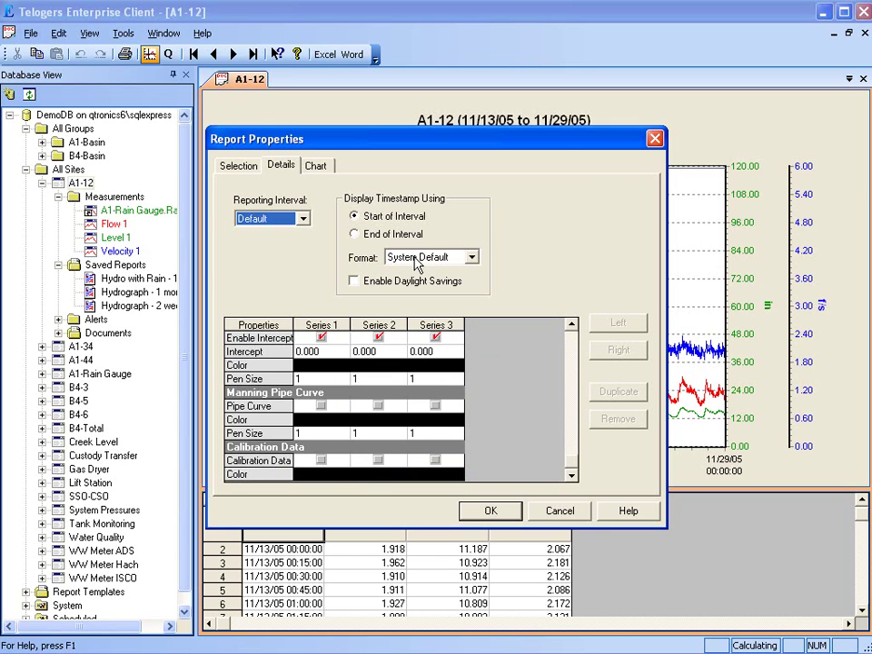
{"action": "left_click", "coordinate": [318, 165]}
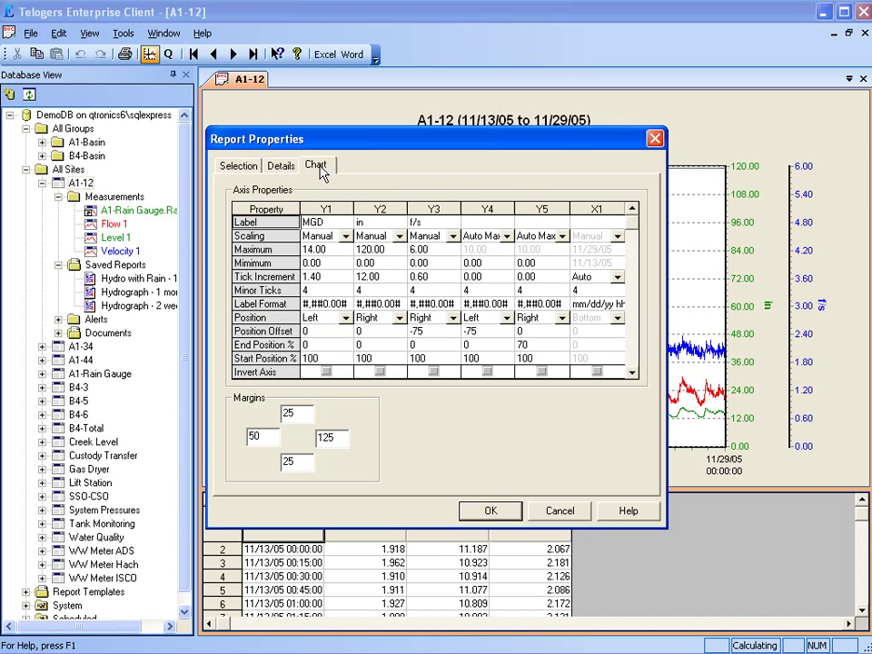
{"action": "left_click", "coordinate": [633, 356]}
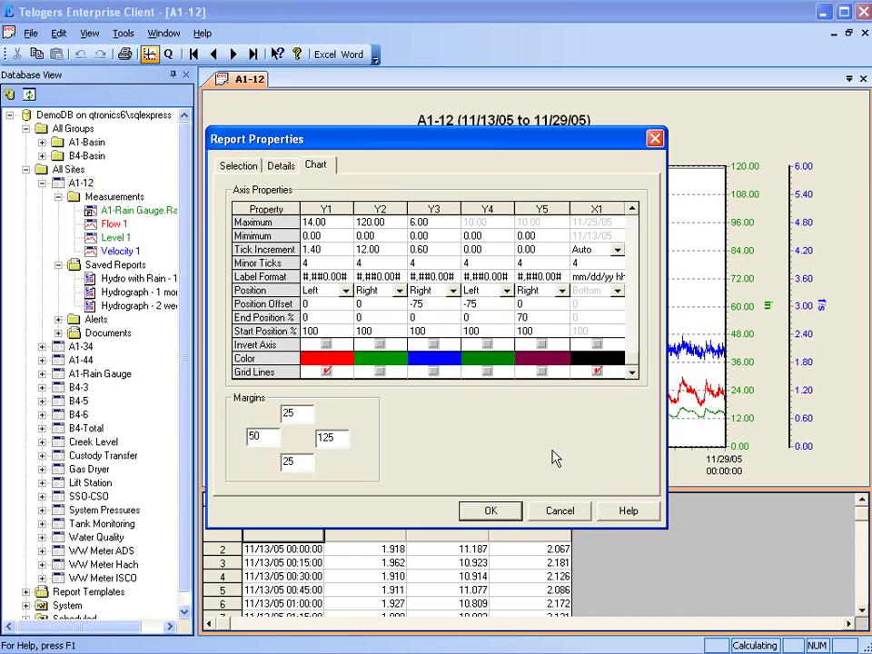
{"action": "left_click", "coordinate": [499, 512]}
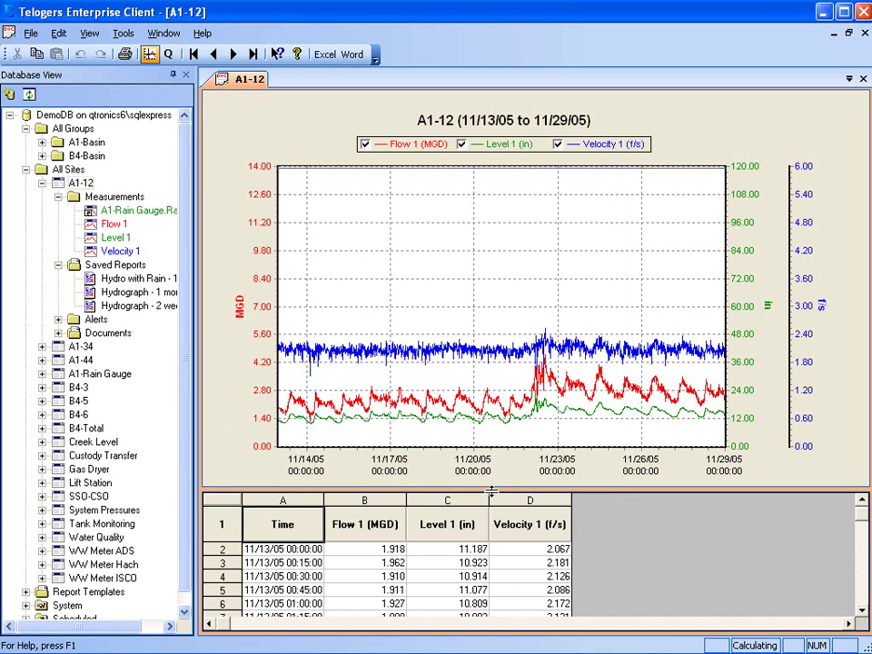
Step: Try to save the A1-12 chart as a report named Hydrograph
{"action": "right_click", "coordinate": [300, 254]}
{"action": "left_click", "coordinate": [333, 320]}
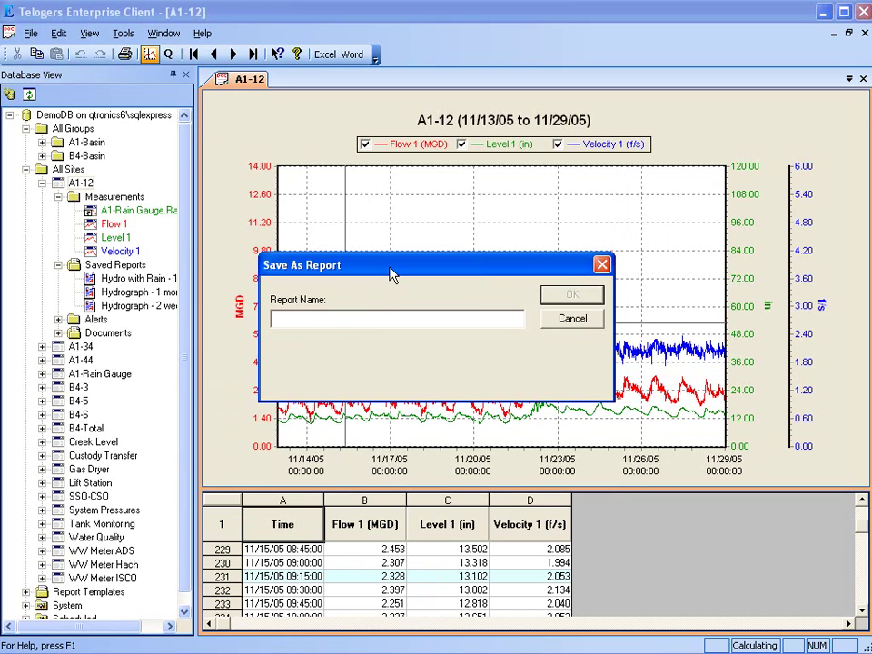
{"action": "type", "text": "Hydrograph"}
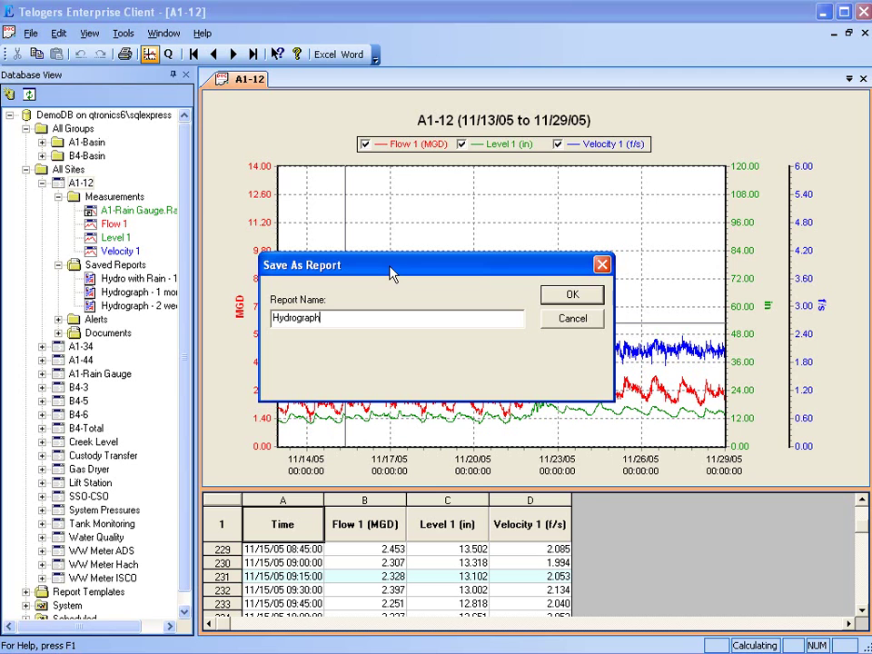
{"action": "left_click", "coordinate": [569, 300]}
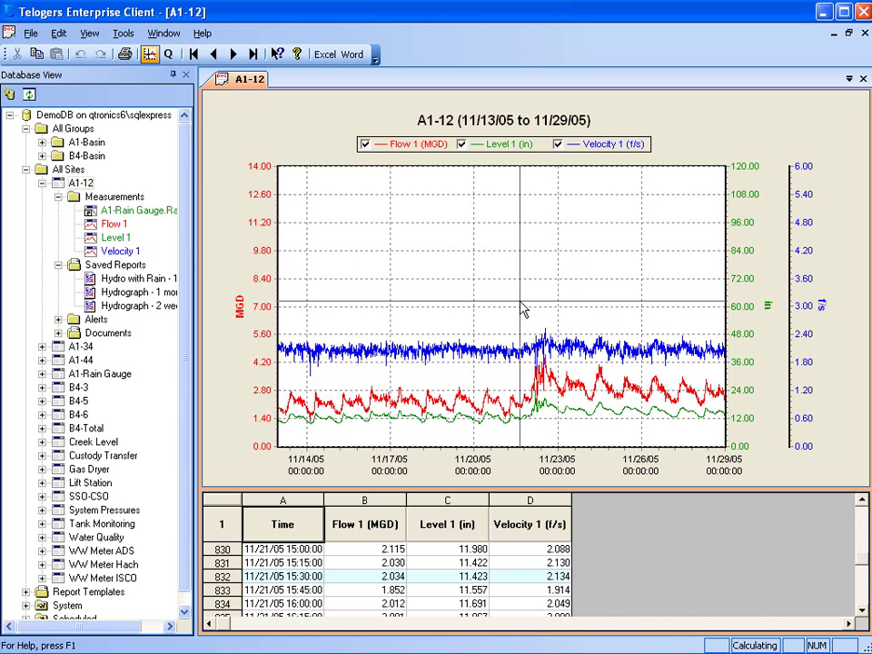
Step: Open A1-12's saved report Hydro with Rain - 1 month and B4-3's saved report Scattergraph with pipe curve - 1 month
{"action": "double_click", "coordinate": [92, 285]}
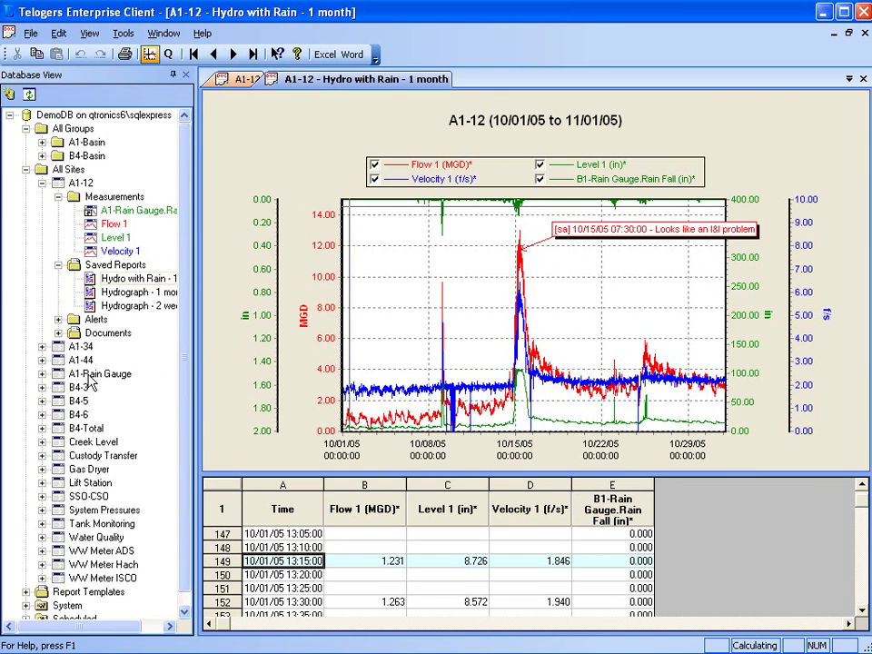
{"action": "left_click", "coordinate": [42, 387]}
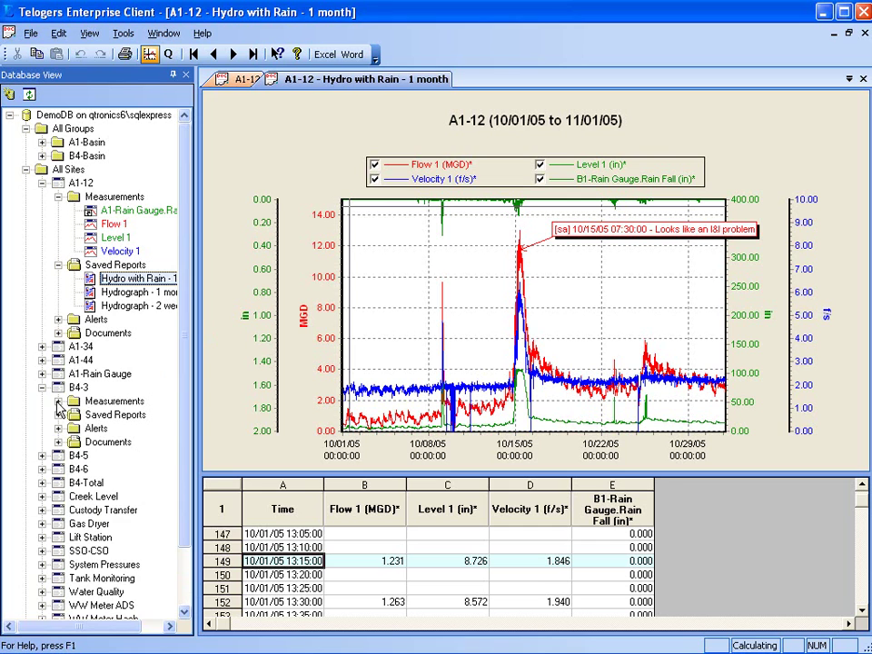
{"action": "left_click", "coordinate": [58, 401]}
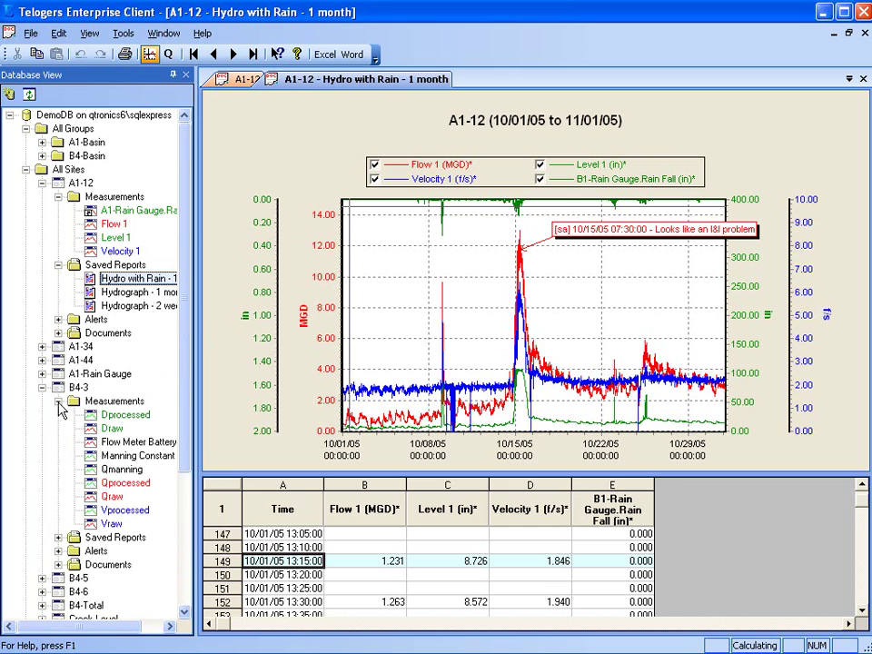
{"action": "left_click", "coordinate": [57, 538]}
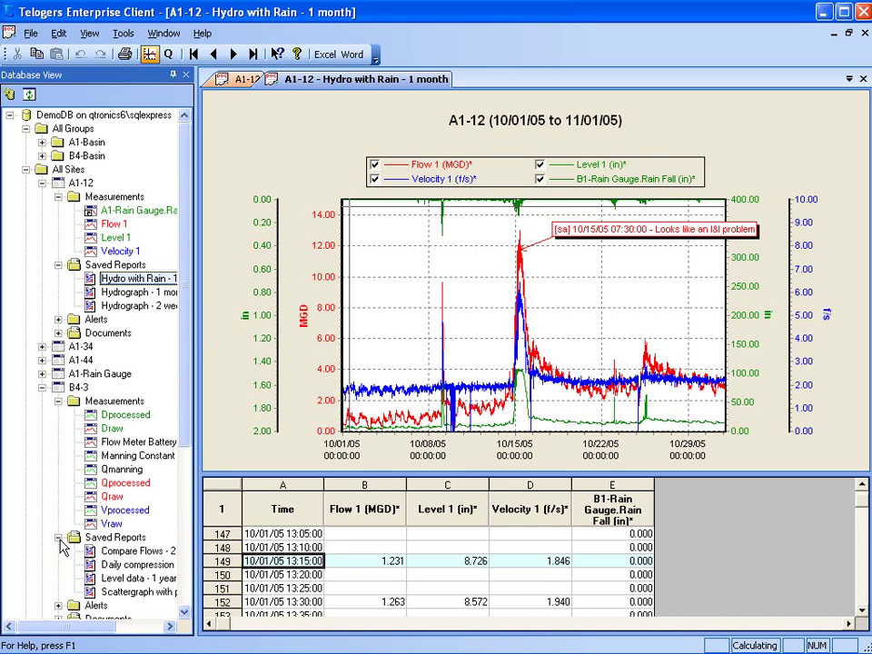
{"action": "double_click", "coordinate": [92, 595]}
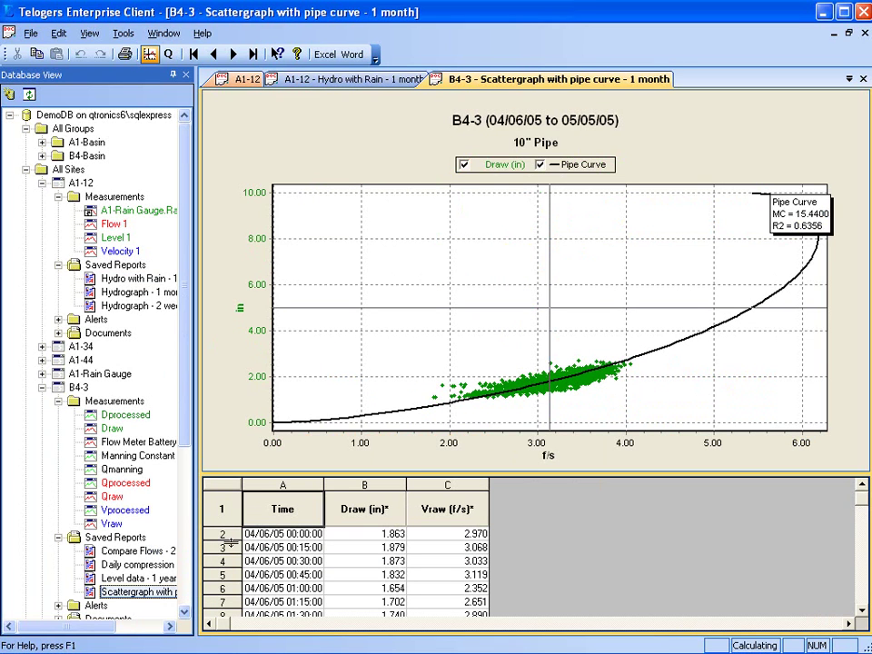
Step: Inspect the outlying low-velocity points on the B4-3 scattergraph, and page back to the period 03/08/05 to 04/06/05
{"action": "left_click", "coordinate": [433, 414]}
{"action": "left_click", "coordinate": [436, 405]}
{"action": "left_click", "coordinate": [444, 399]}
{"action": "left_click", "coordinate": [452, 399]}
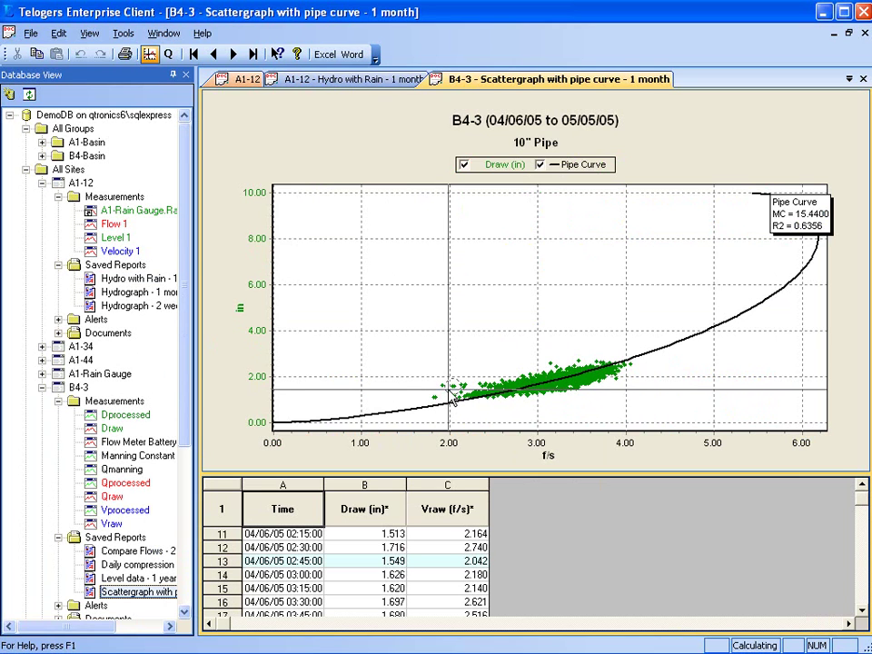
{"action": "left_click", "coordinate": [442, 387]}
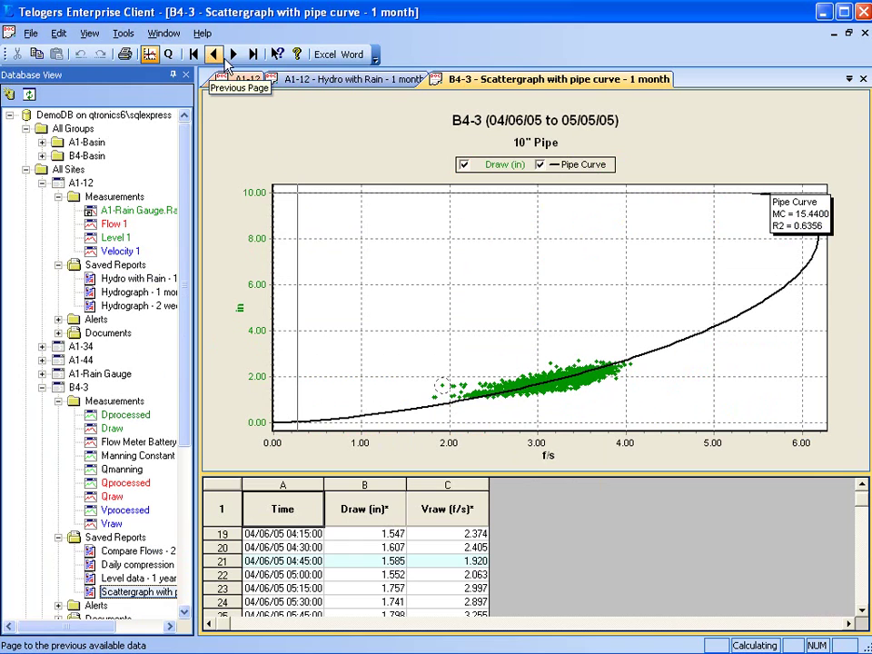
{"action": "left_click", "coordinate": [215, 54]}
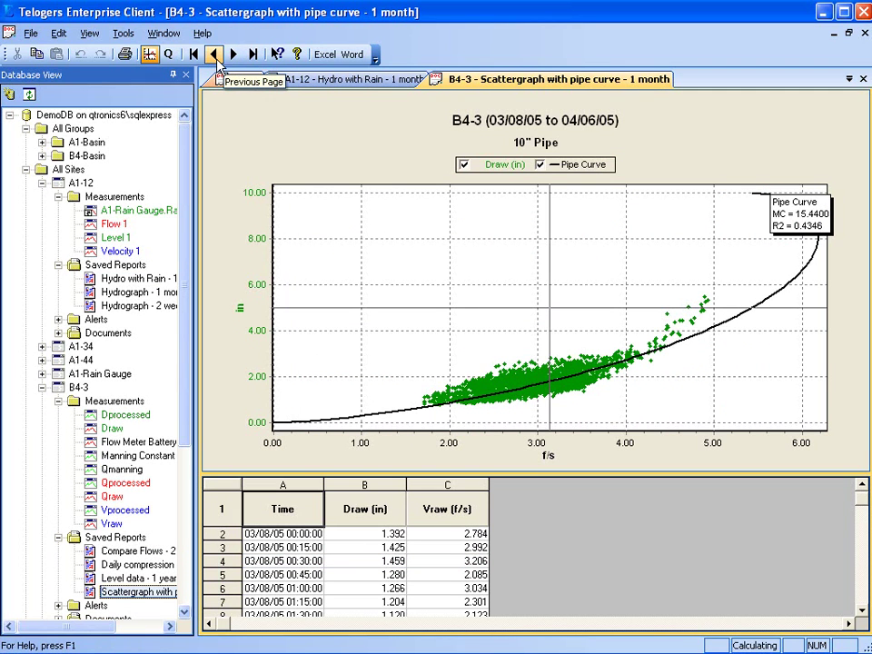
Step: Review the Netflow measurement properties of site B4-Total, including the user formula defined in its parameters
{"action": "left_click_drag", "start_coordinate": [187, 261], "coordinate": [208, 428]}
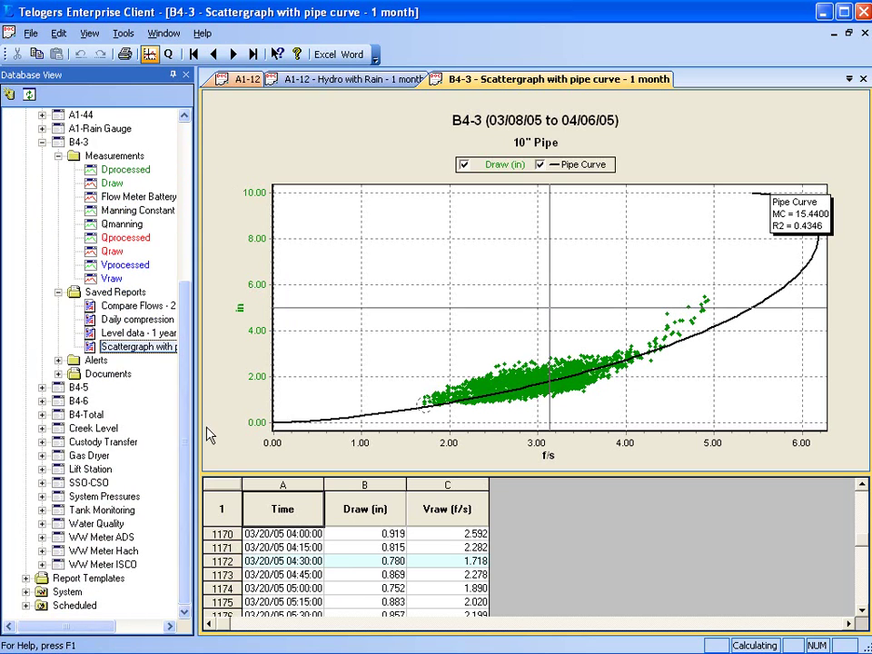
{"action": "left_click", "coordinate": [42, 414]}
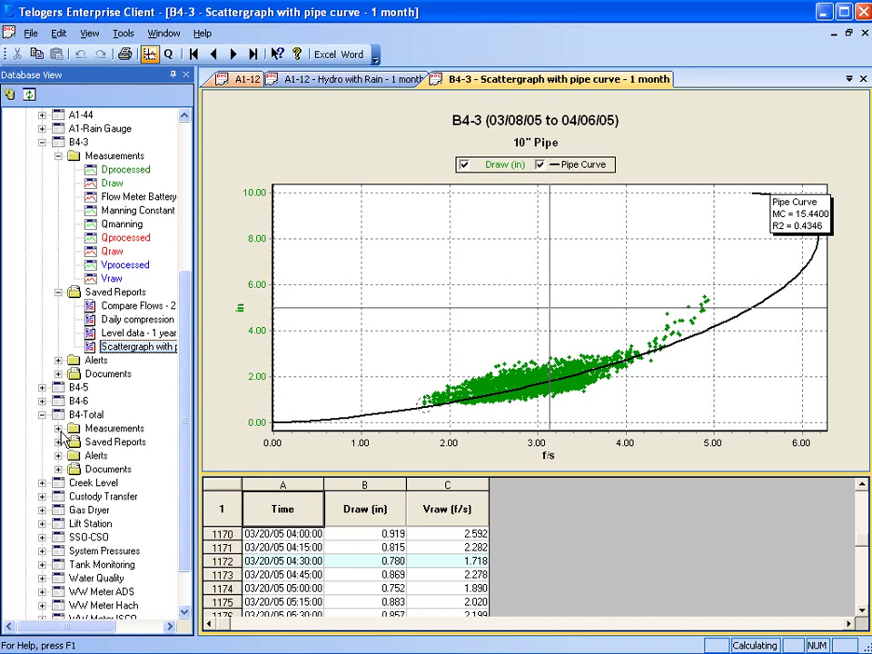
{"action": "left_click", "coordinate": [59, 428]}
{"action": "left_click", "coordinate": [102, 488]}
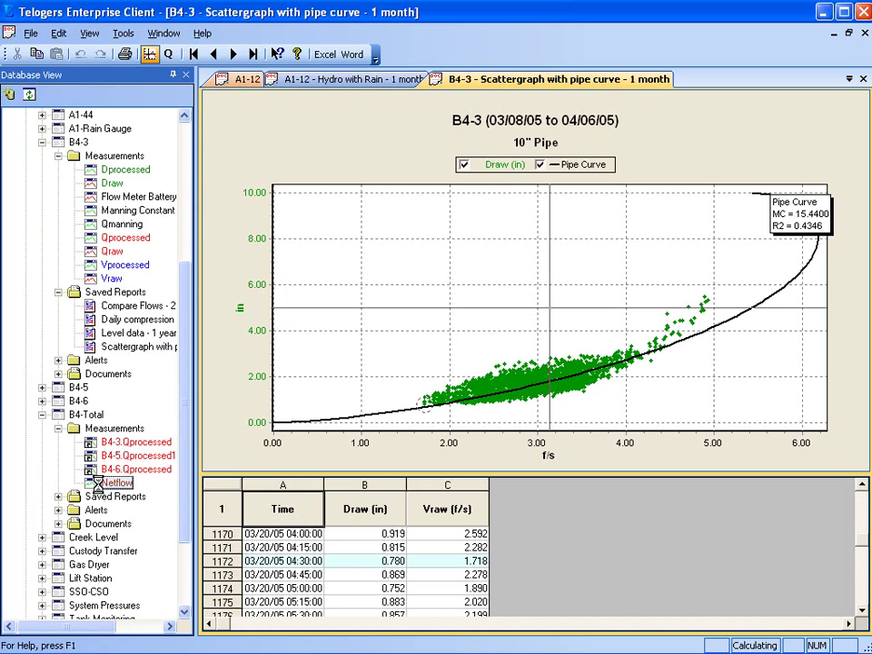
{"action": "right_click", "coordinate": [103, 488]}
{"action": "left_click", "coordinate": [177, 597]}
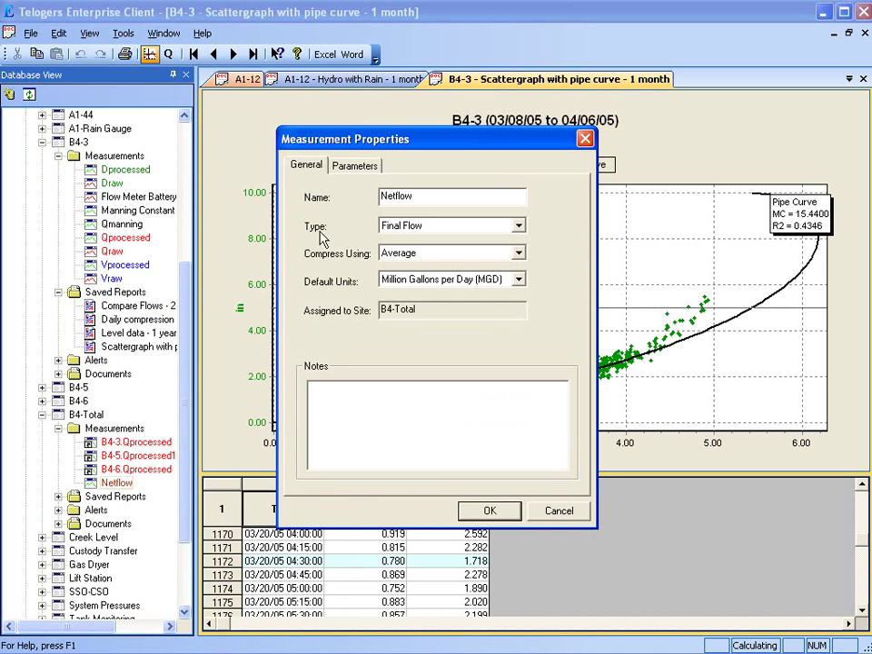
{"action": "left_click", "coordinate": [357, 166]}
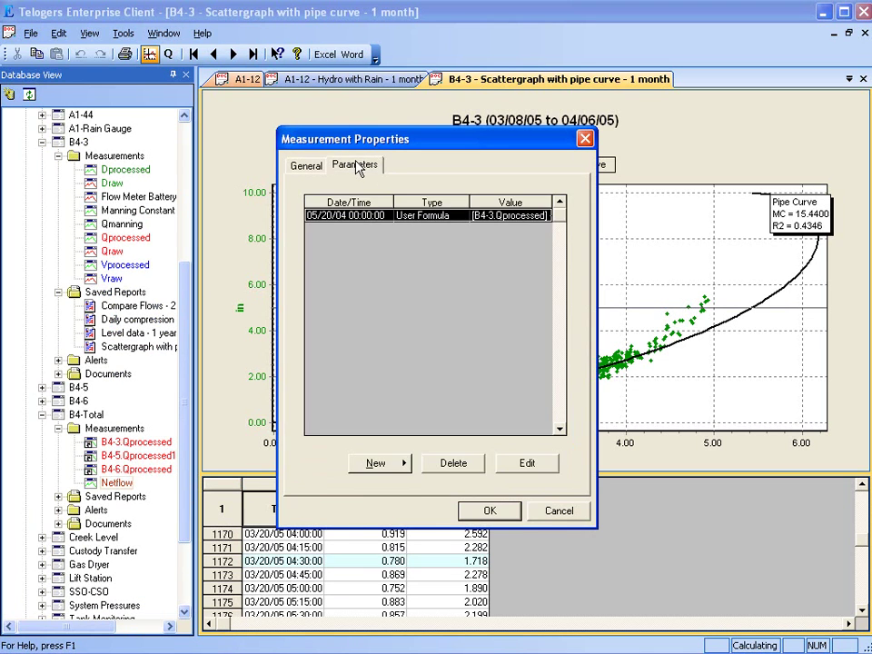
{"action": "left_click", "coordinate": [526, 462]}
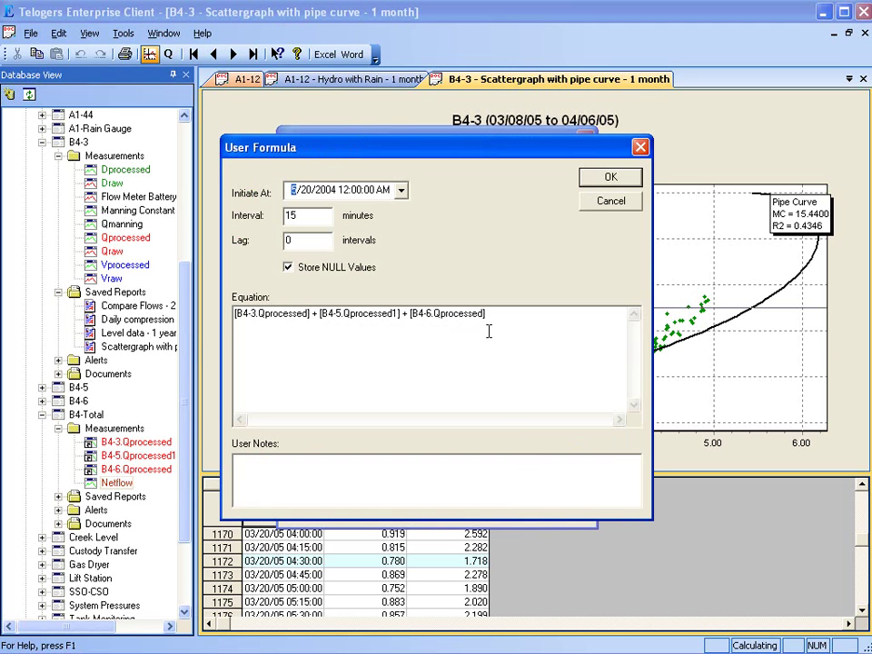
{"action": "left_click", "coordinate": [610, 177]}
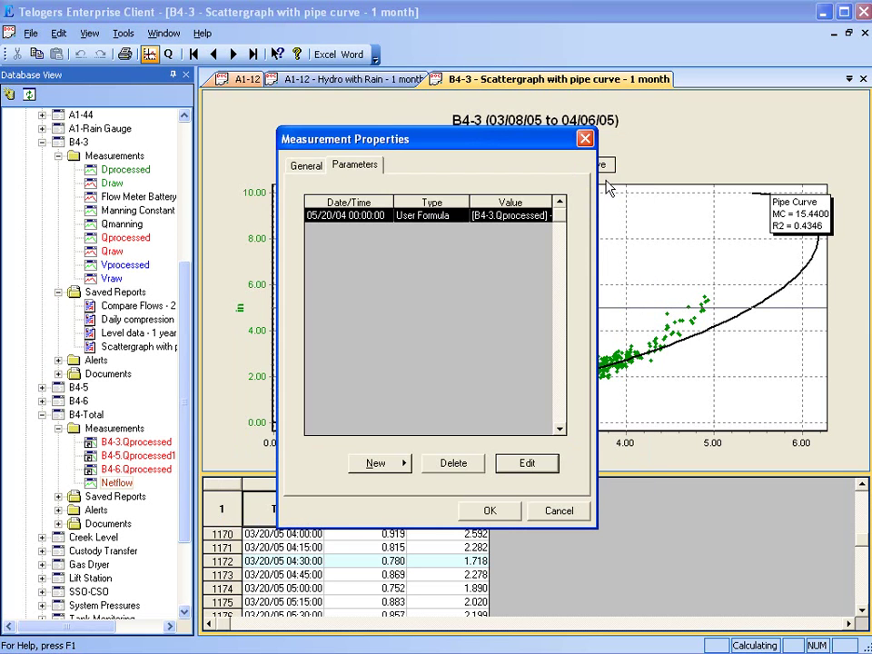
{"action": "left_click", "coordinate": [499, 515]}
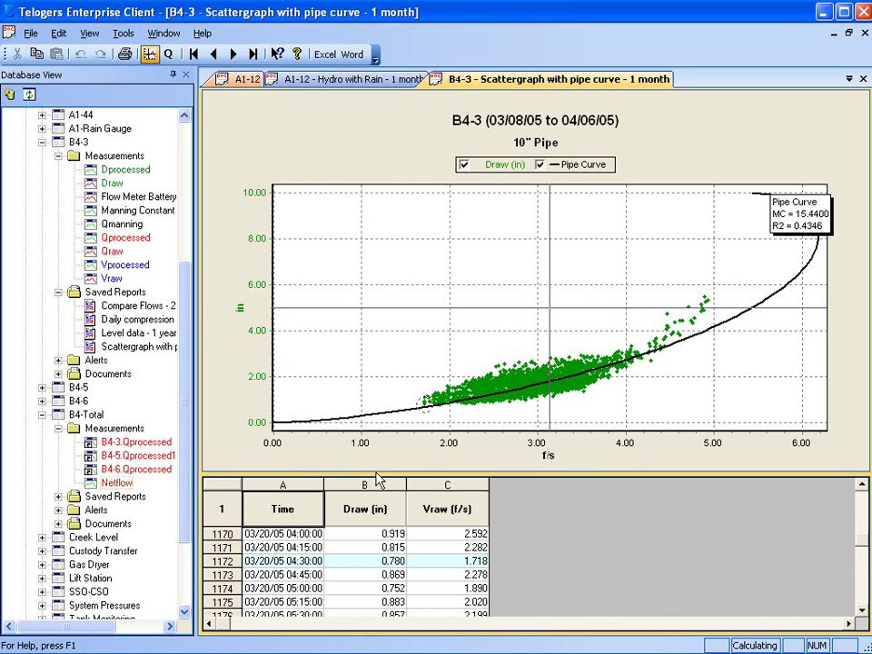
Step: Open B4-Total's saved report Netflow, show only the Netflow series, and examine the summary statistics at the end of the table
{"action": "left_click", "coordinate": [58, 496]}
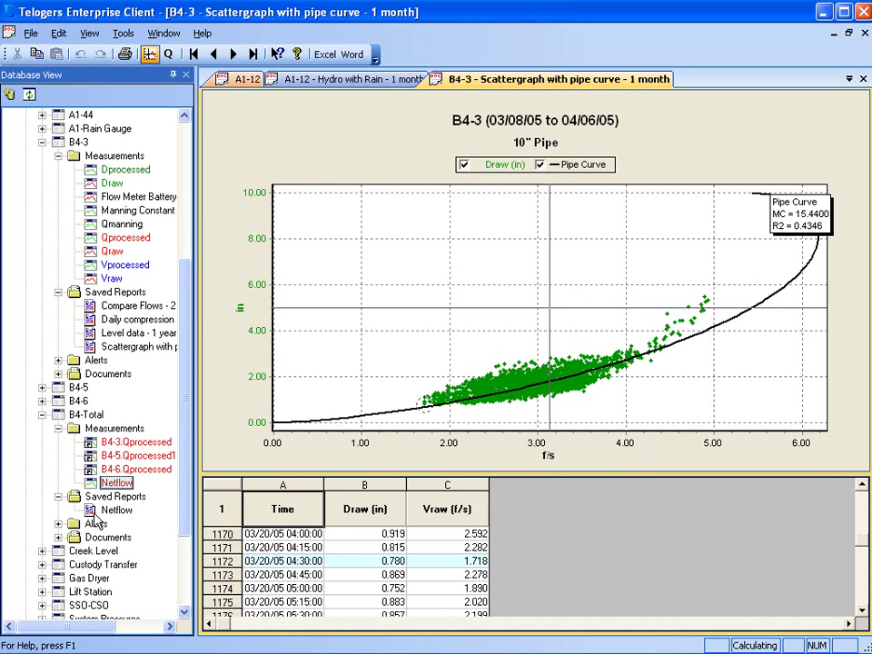
{"action": "double_click", "coordinate": [100, 510]}
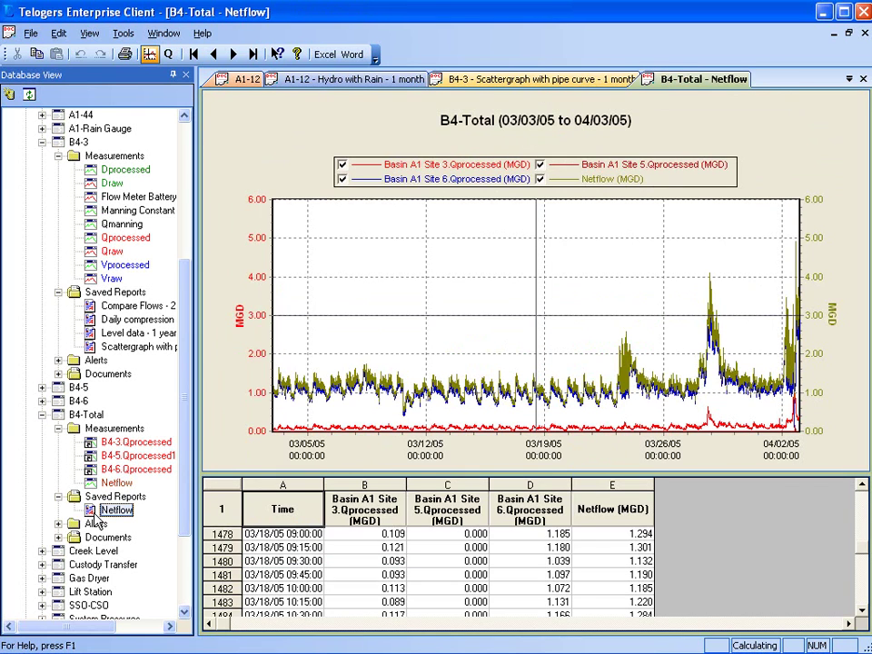
{"action": "left_click", "coordinate": [342, 179]}
{"action": "left_click", "coordinate": [342, 167]}
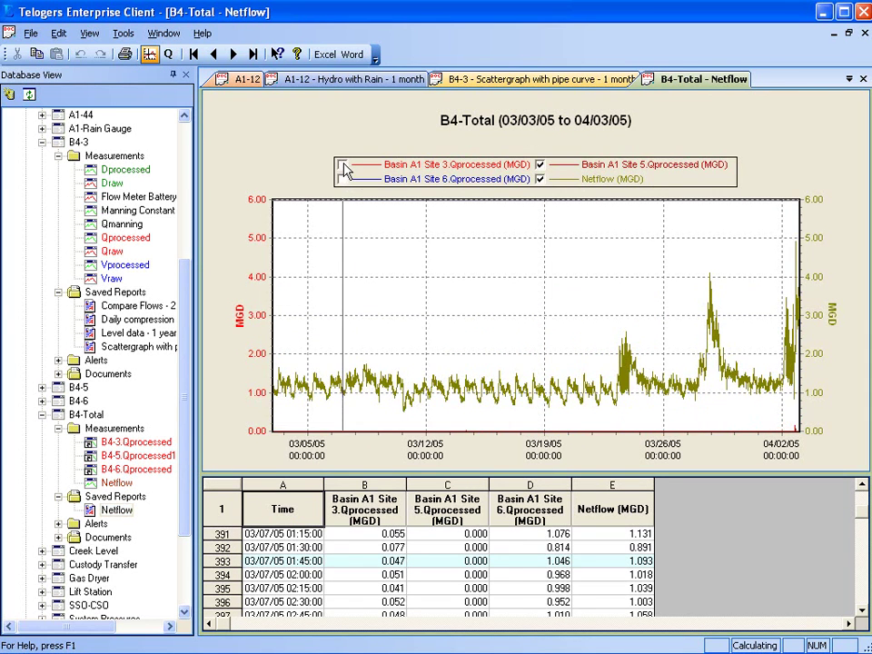
{"action": "left_click", "coordinate": [541, 168]}
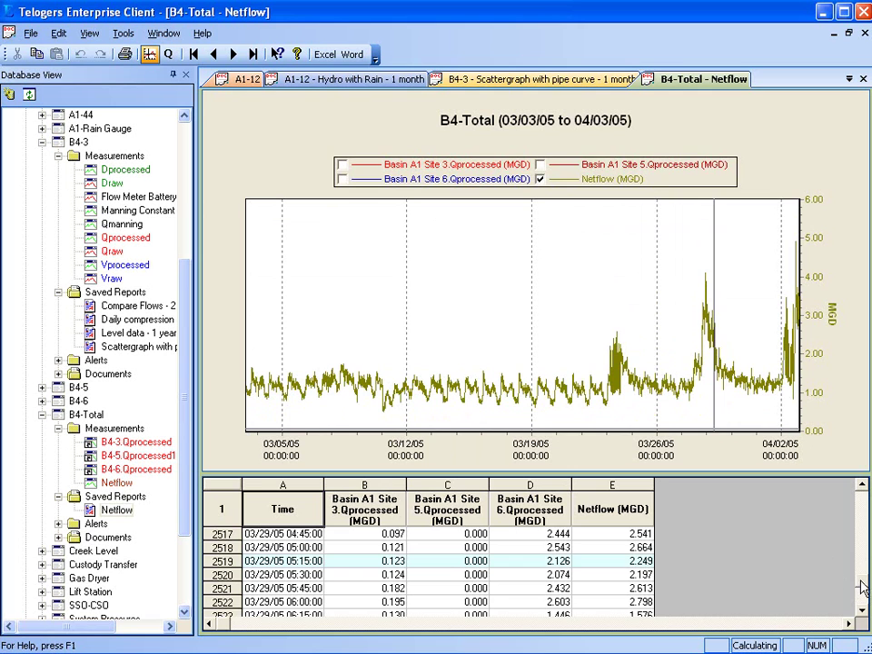
{"action": "left_click_drag", "start_coordinate": [861, 583], "coordinate": [862, 607]}
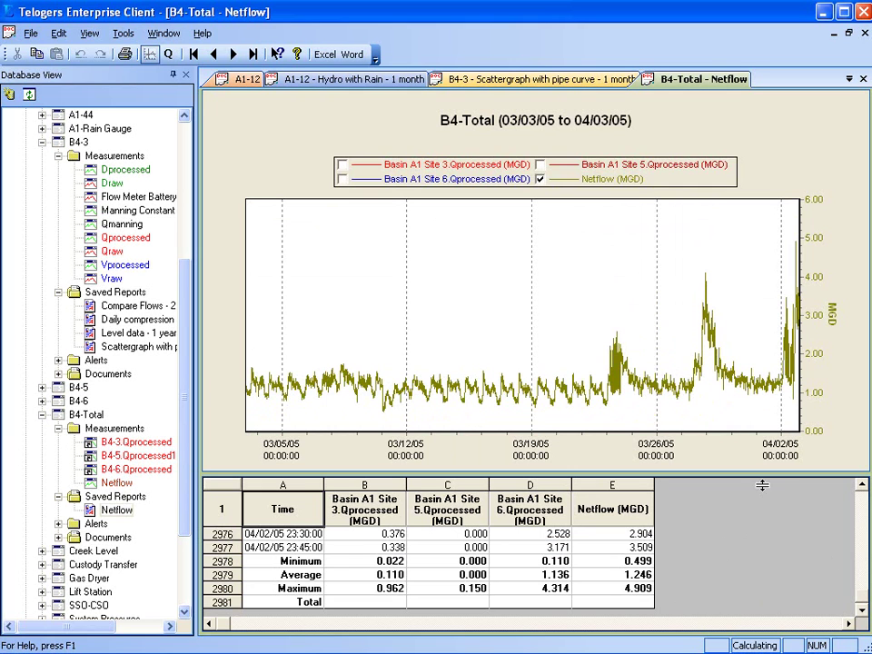
Step: Close all four open reports
{"action": "left_click", "coordinate": [863, 79]}
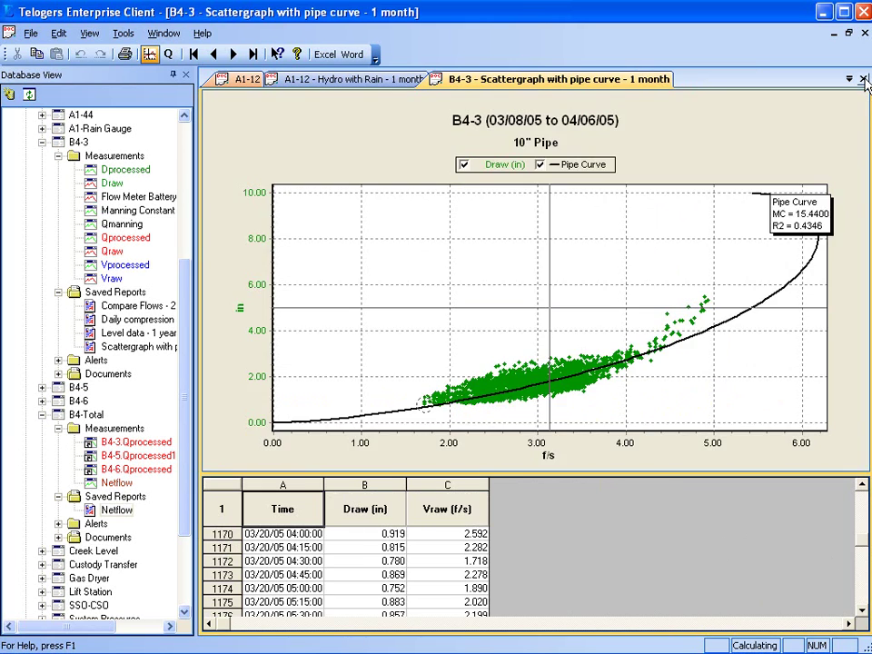
{"action": "left_click", "coordinate": [863, 80]}
{"action": "left_click", "coordinate": [863, 80]}
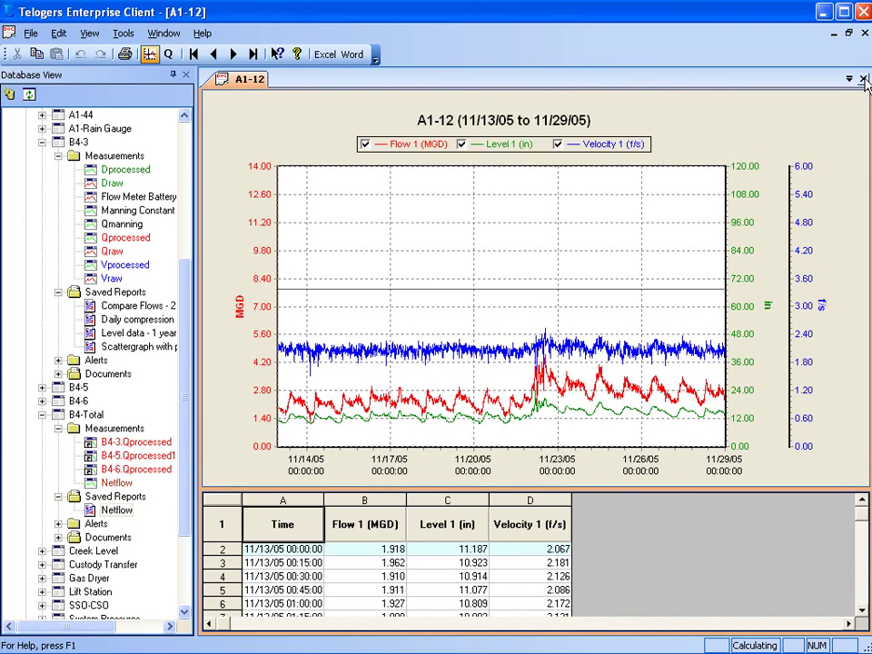
{"action": "left_click", "coordinate": [863, 80]}
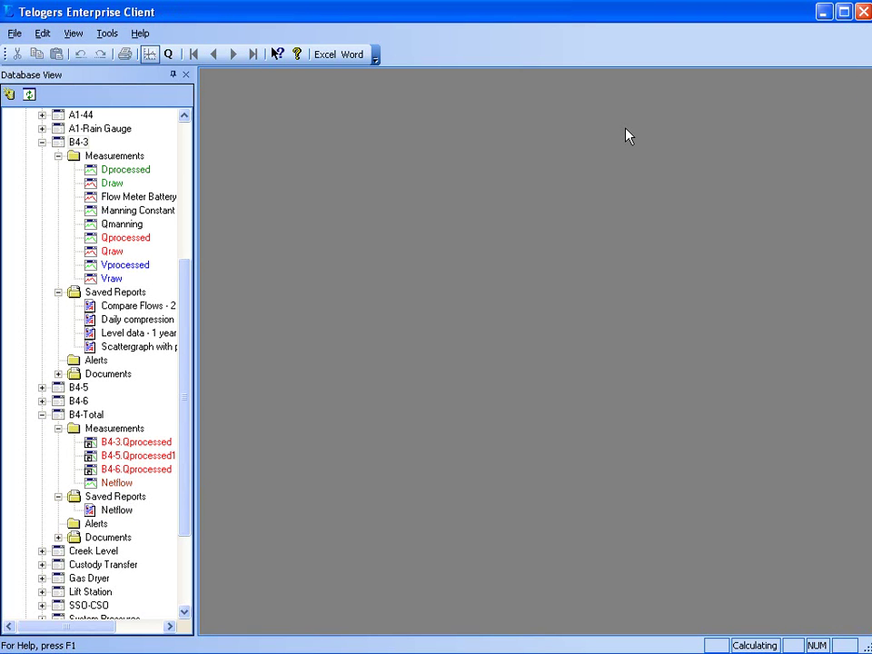
Step: Start a new report for site B4-3 and select the Dprocessed, Qprocessed and Vprocessed measurements
{"action": "left_click", "coordinate": [72, 143]}
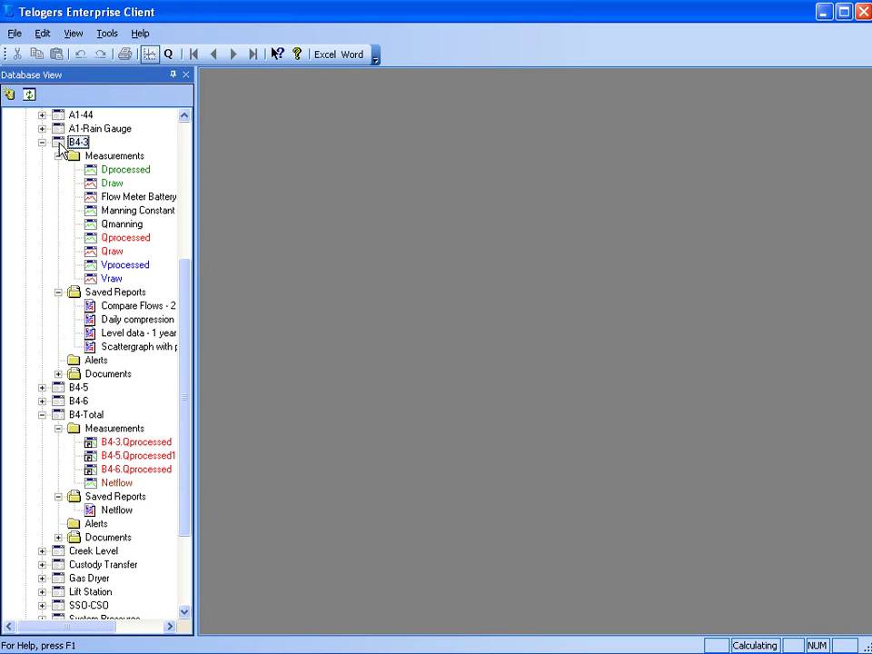
{"action": "right_click", "coordinate": [61, 144]}
{"action": "left_click", "coordinate": [79, 161]}
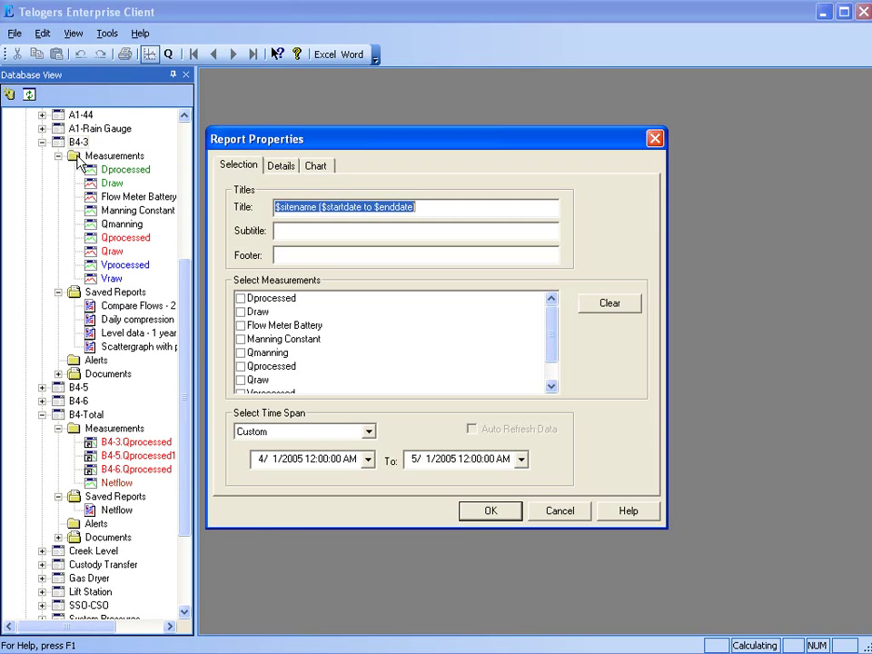
{"action": "left_click", "coordinate": [241, 298]}
{"action": "left_click", "coordinate": [241, 365]}
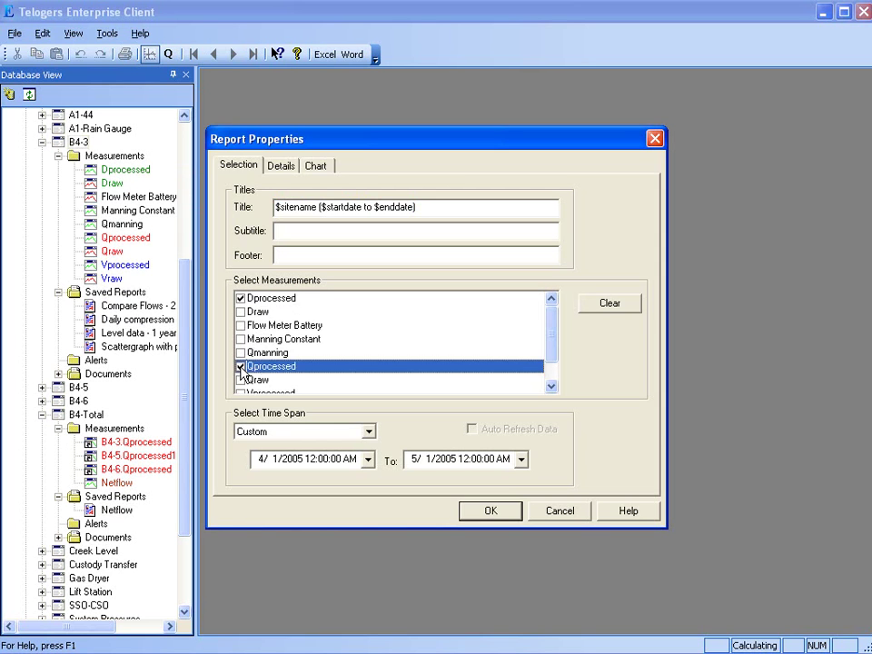
{"action": "scroll", "coordinate": [241, 368], "scroll_direction": "down", "scroll_amount": 1}
{"action": "left_click", "coordinate": [241, 366]}
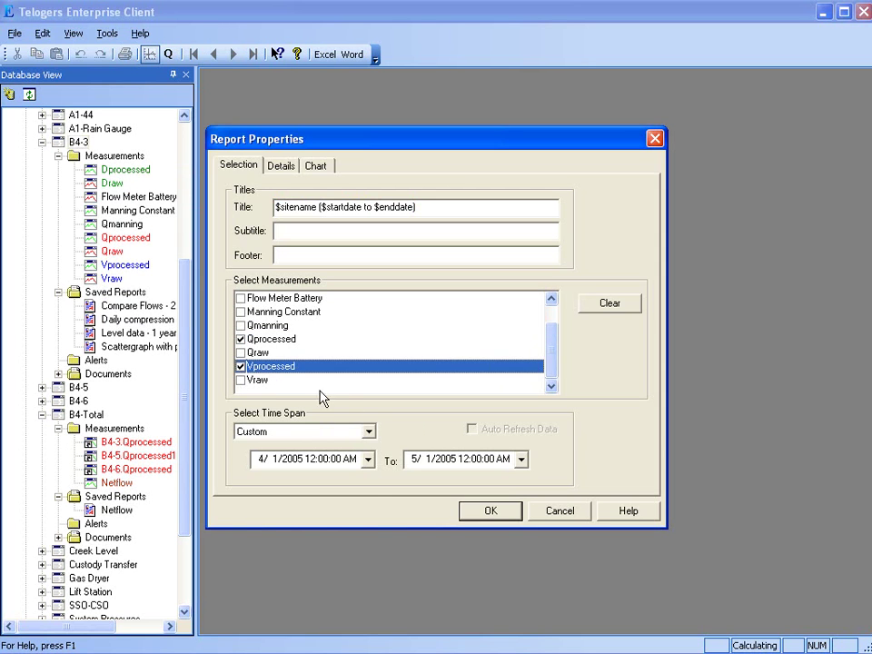
Step: Give the report the subtitle 16" Pipe and generate it for the Custom time span 4/1/2005 to 5/1/2005
{"action": "left_click", "coordinate": [369, 432]}
{"action": "left_click_drag", "start_coordinate": [370, 459], "coordinate": [369, 313]}
{"action": "left_click", "coordinate": [303, 230]}
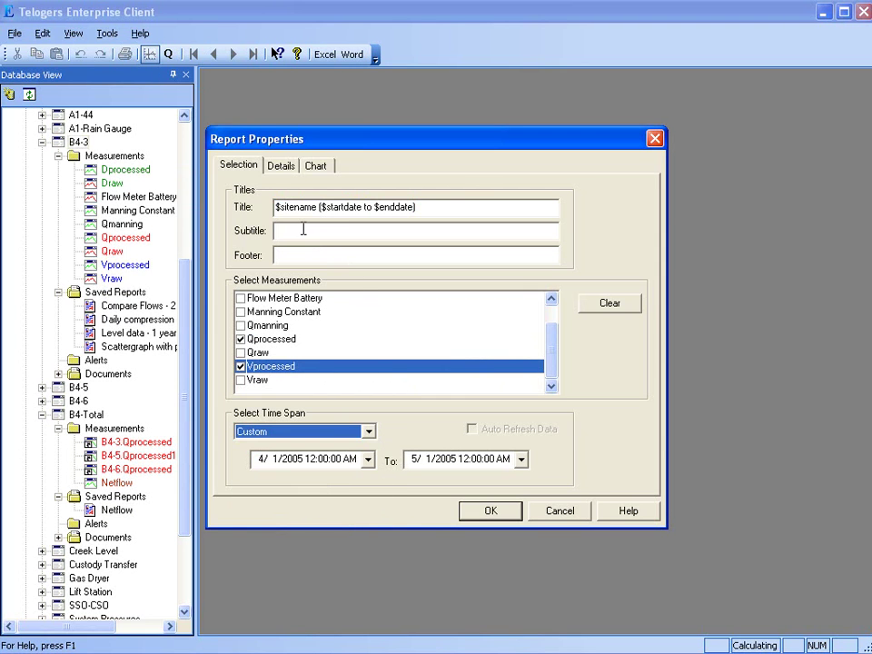
{"action": "left_click", "coordinate": [304, 233]}
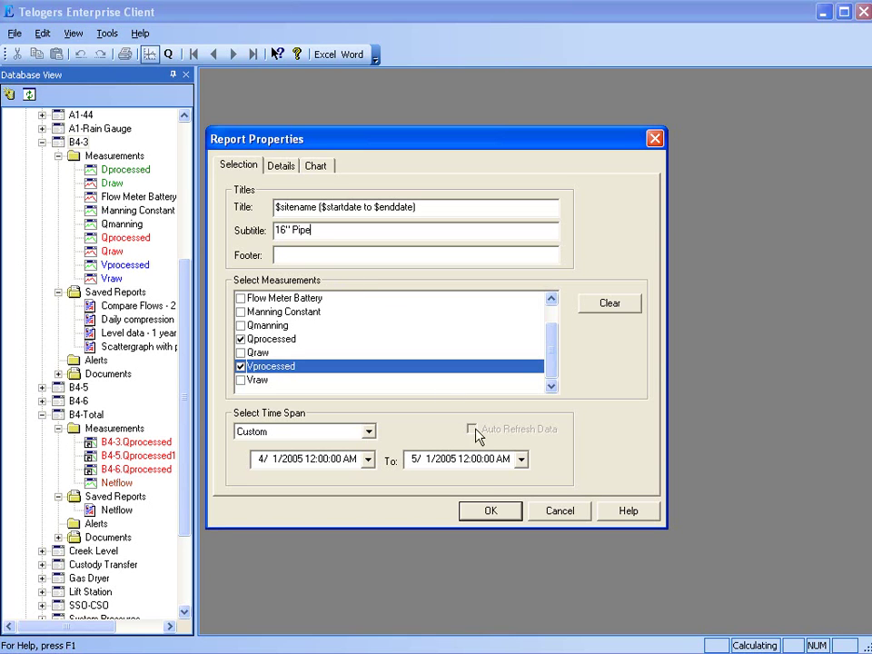
{"action": "left_click", "coordinate": [491, 511]}
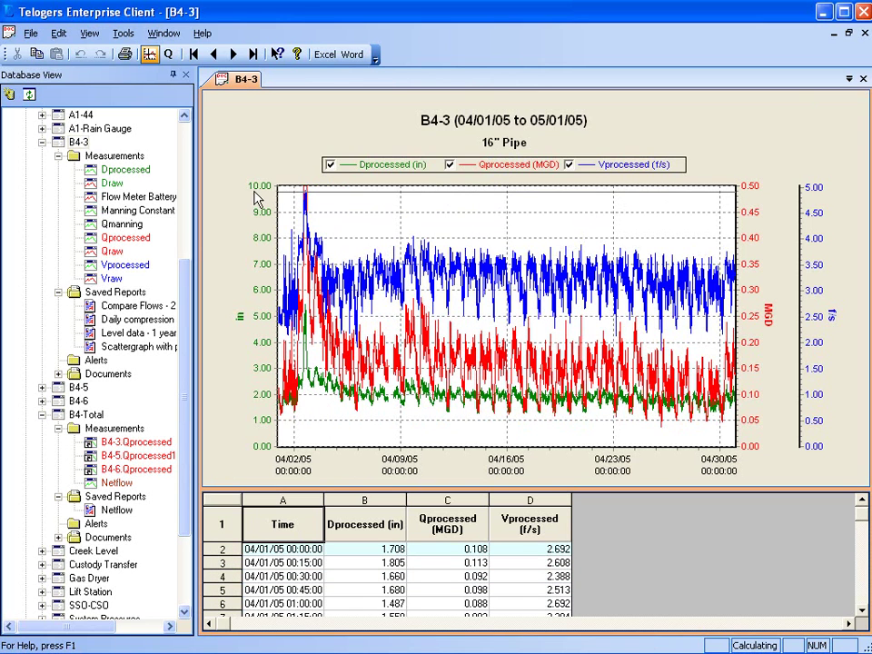
Step: Highlight the missing data on the B4-3 chart and zoom in on the gap around 04/08/05
{"action": "left_click", "coordinate": [89, 34]}
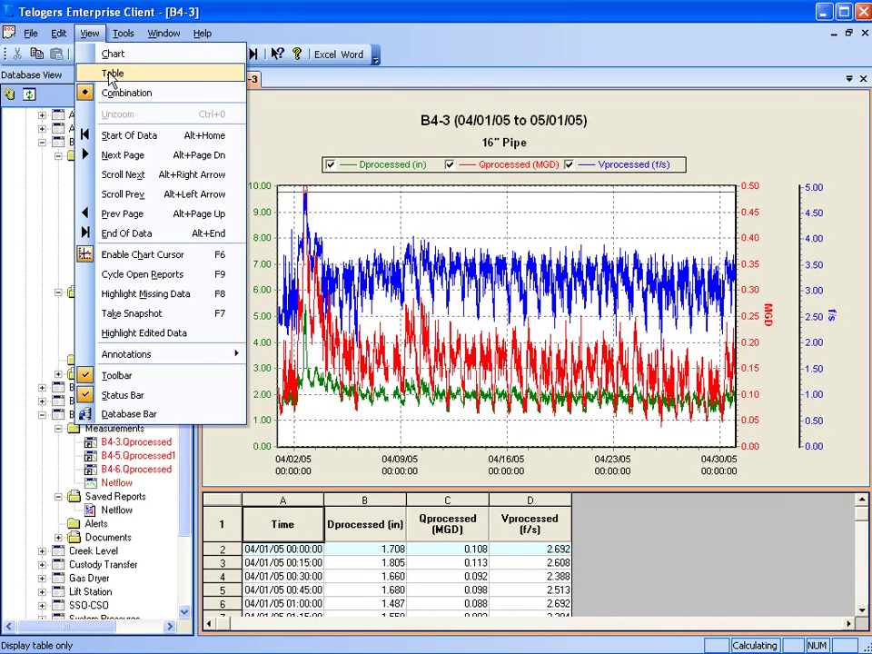
{"action": "left_click", "coordinate": [128, 298]}
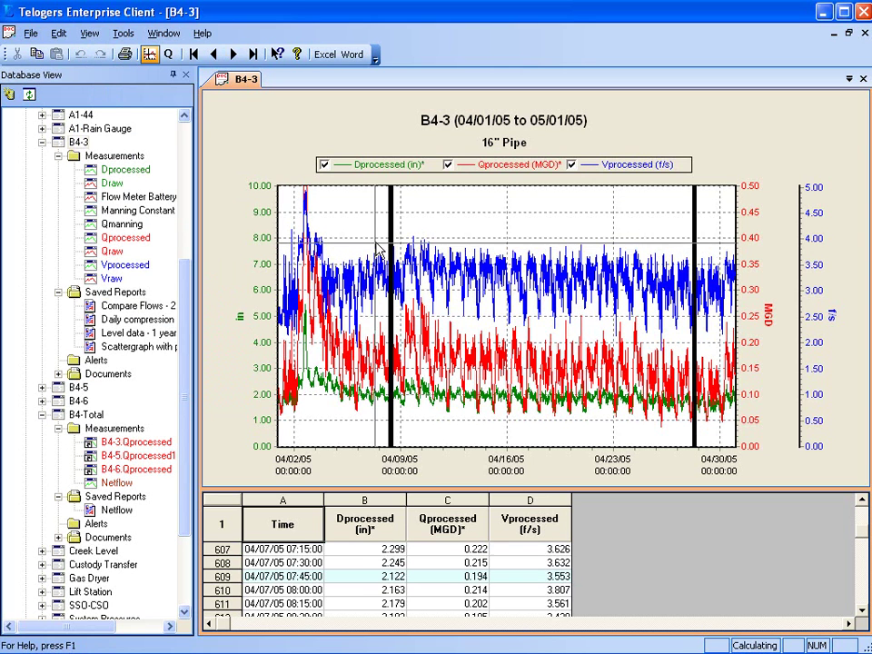
{"action": "mouse_move", "coordinate": [378, 243]}
{"action": "left_mouse_down"}
{"action": "mouse_move", "coordinate": [397, 243]}
{"action": "mouse_move", "coordinate": [415, 427]}
{"action": "left_mouse_up"}
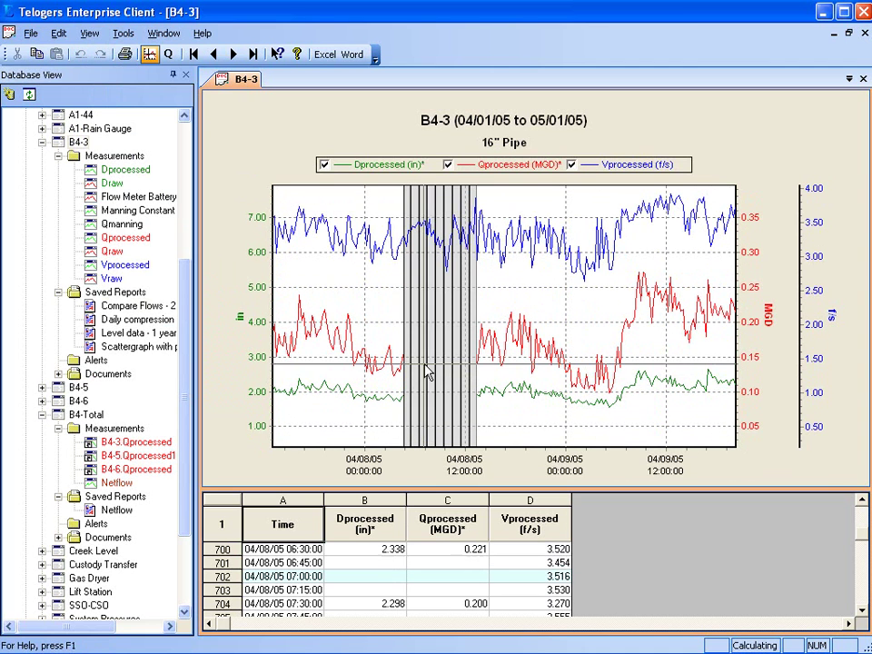
Step: Enable data editing on the B4-3 report
{"action": "right_click", "coordinate": [380, 329]}
{"action": "mouse_move", "coordinate": [418, 373]}
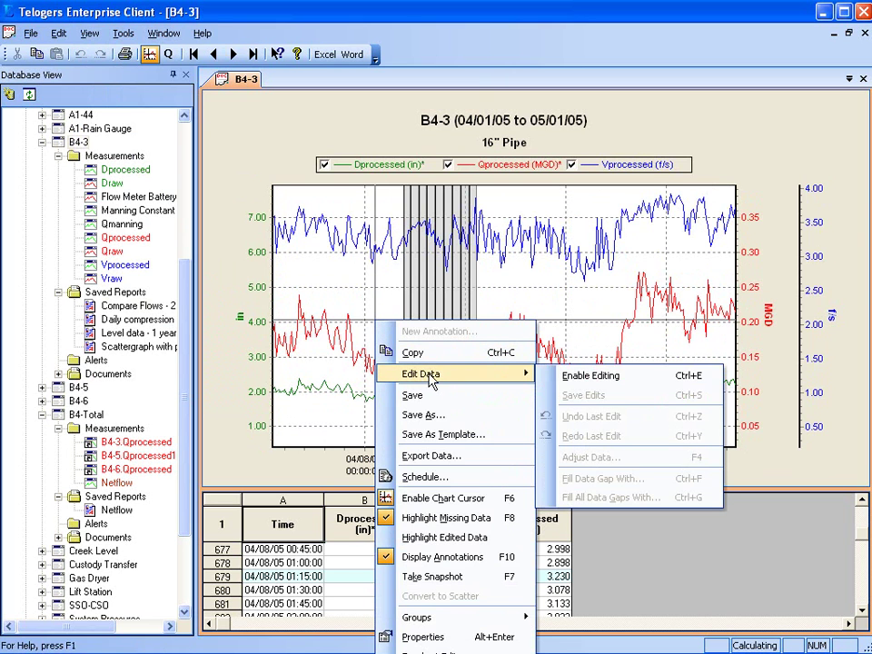
{"action": "left_click", "coordinate": [585, 379]}
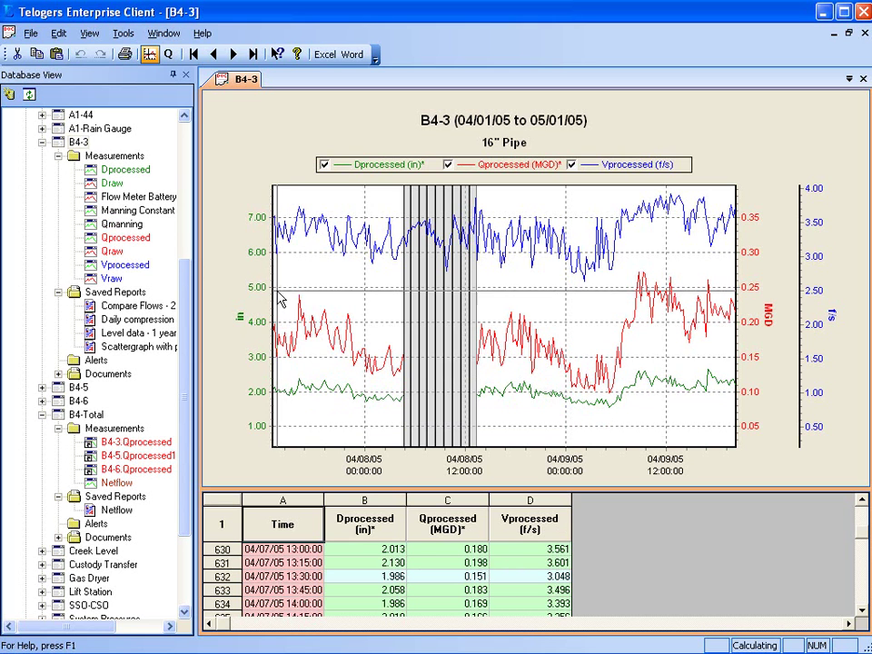
Step: Fill all data gaps in the B4-3 report using the Copy from previous Day method
{"action": "right_click", "coordinate": [363, 314]}
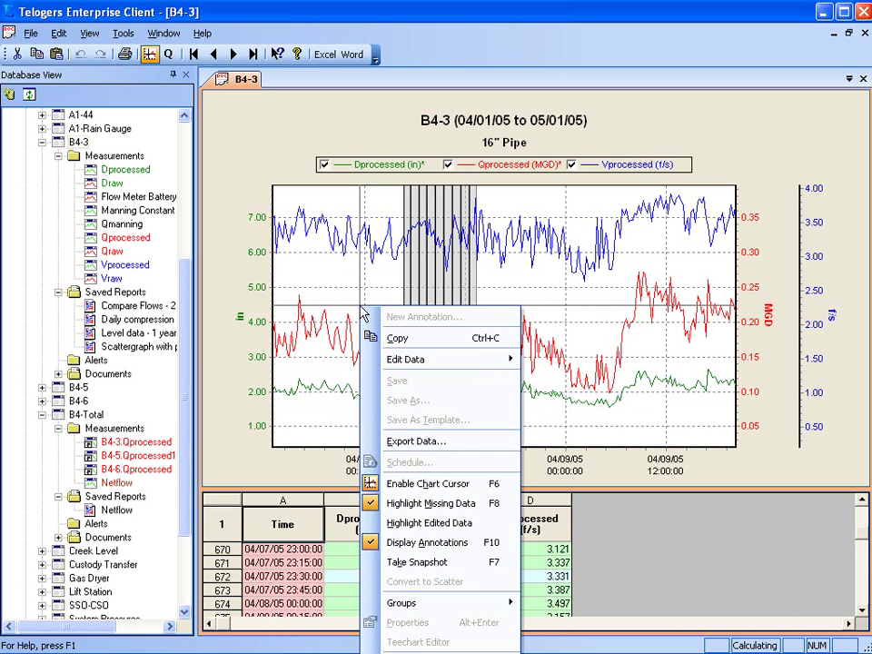
{"action": "mouse_move", "coordinate": [381, 360]}
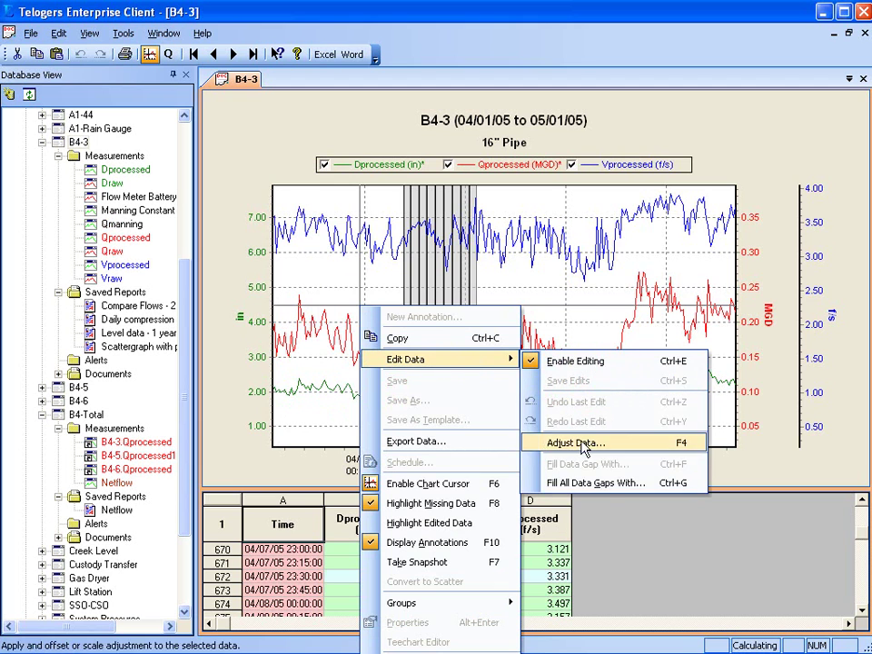
{"action": "left_click", "coordinate": [603, 487]}
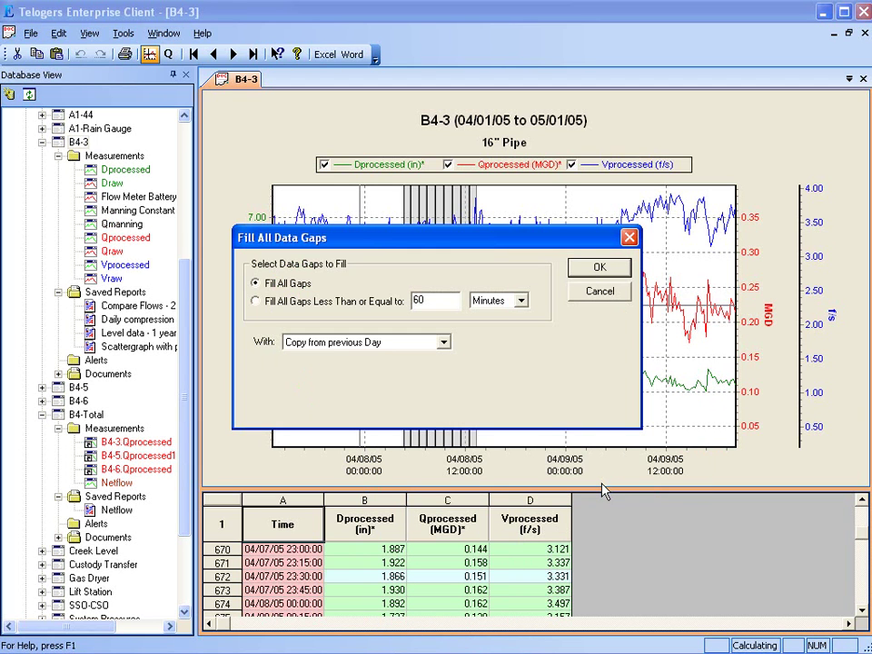
{"action": "left_click", "coordinate": [444, 342]}
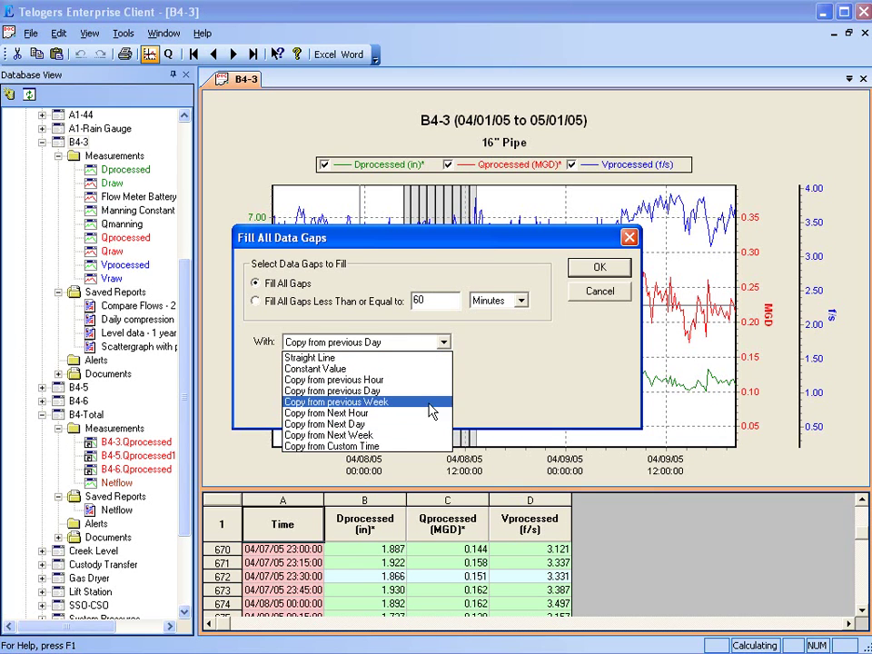
{"action": "left_click", "coordinate": [427, 392]}
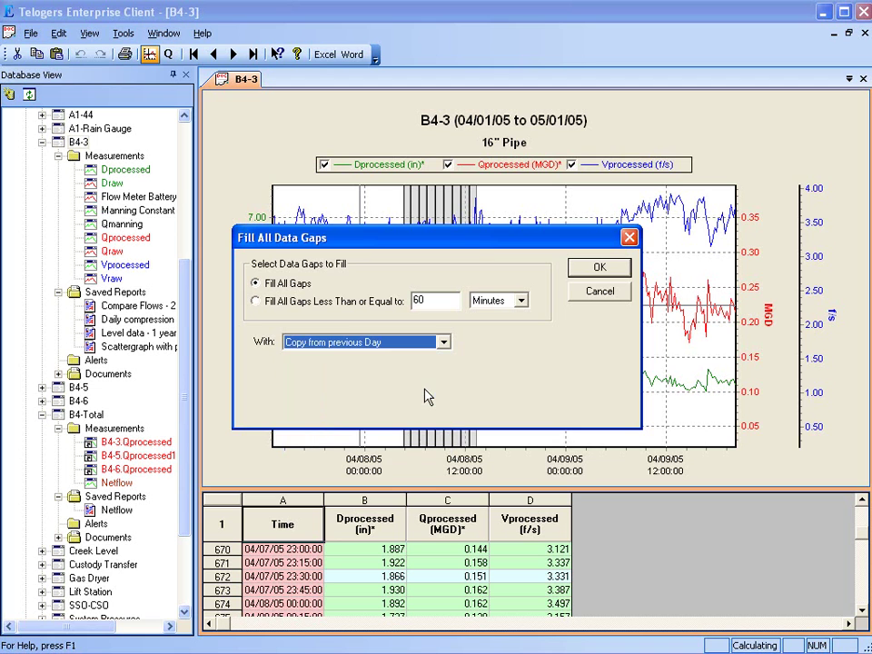
{"action": "left_click", "coordinate": [597, 269]}
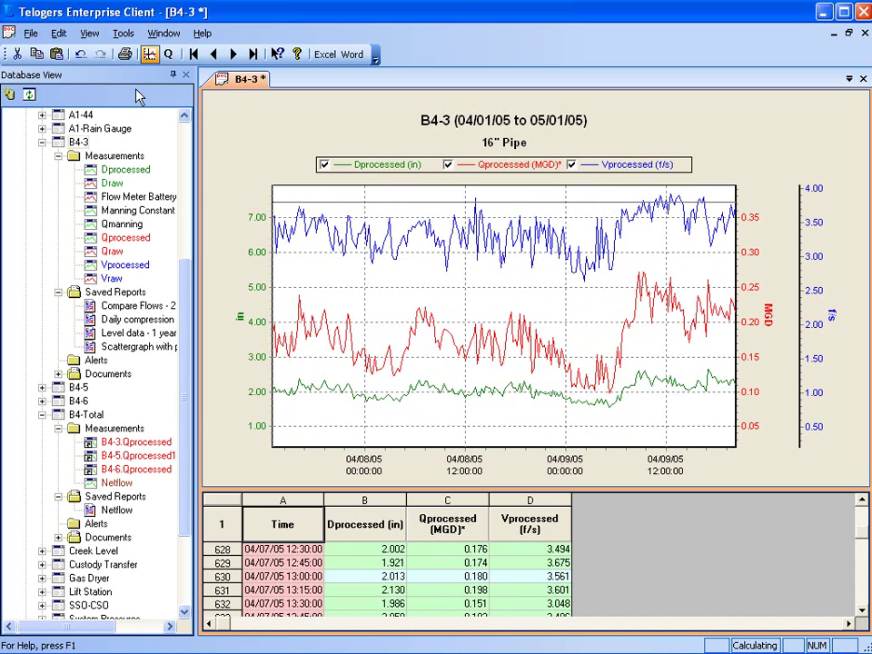
Step: Highlight the edited data in the B4-3 report and enlarge the data table over the whole chart area
{"action": "left_click", "coordinate": [89, 32]}
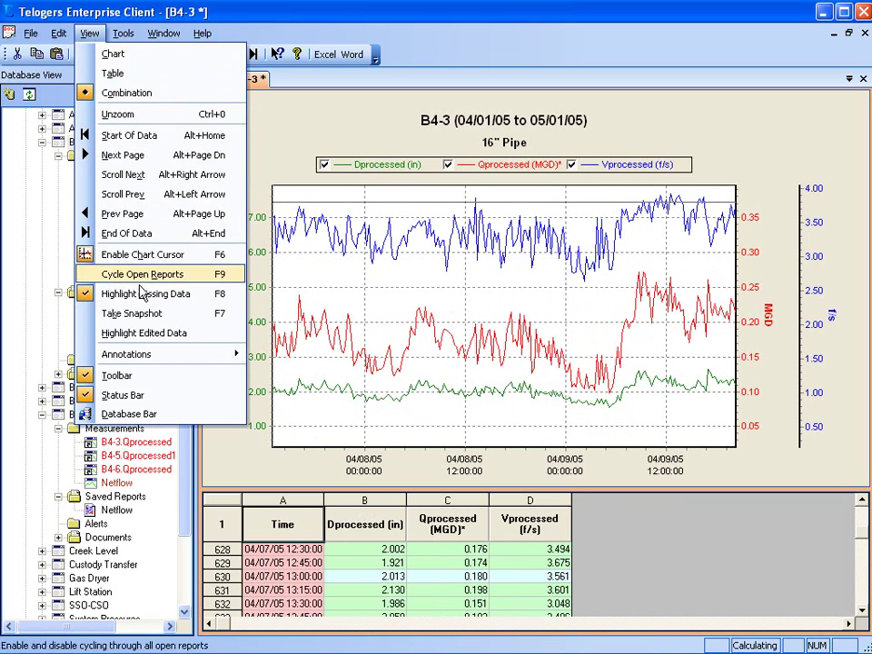
{"action": "left_click", "coordinate": [142, 334]}
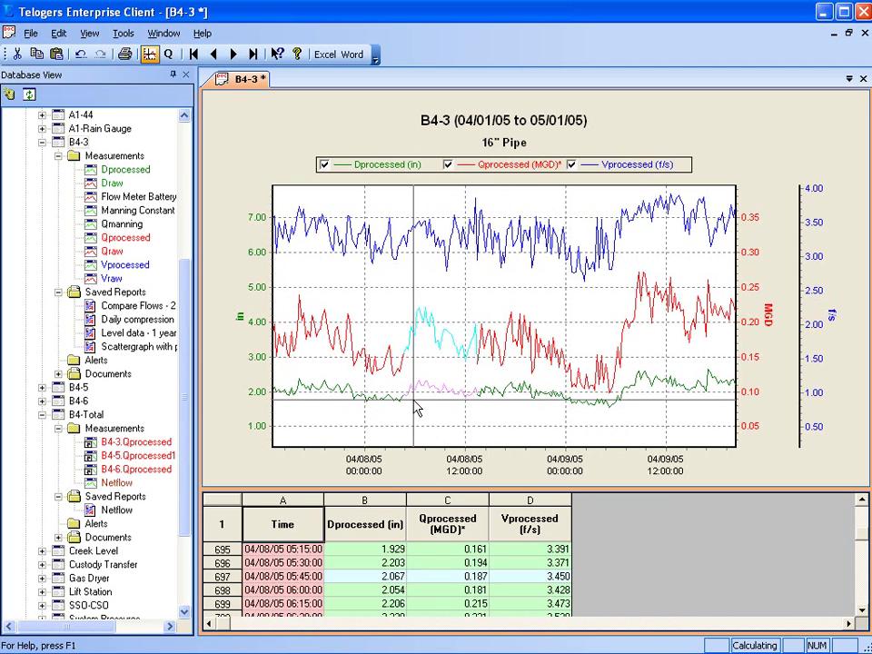
{"action": "left_click_drag", "start_coordinate": [419, 489], "coordinate": [353, 102]}
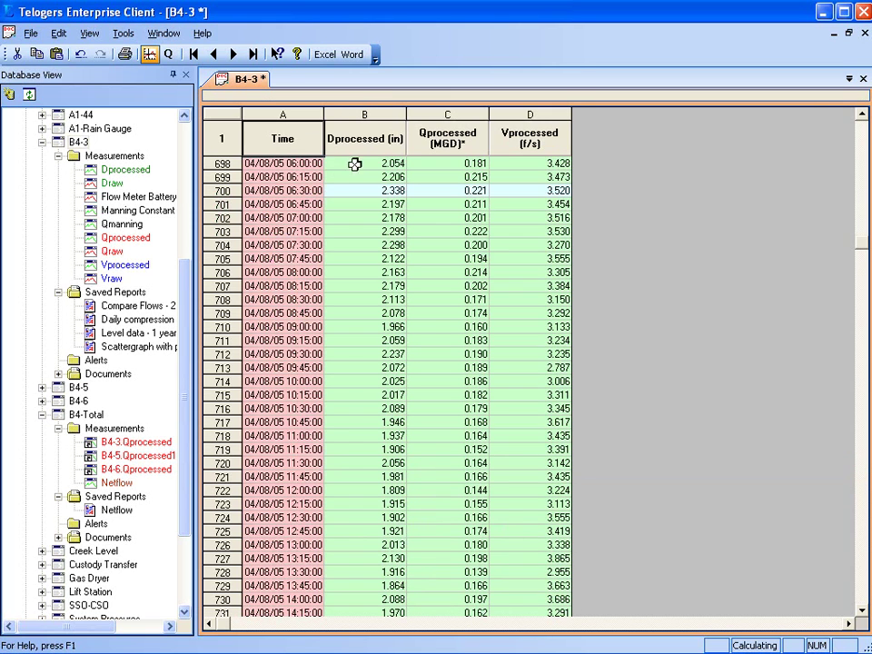
Step: Copy the table rows from 04/08/05 06:00:00 through 04/08/05 14:00:00 across the Time, Dprocessed, Qprocessed and Vprocessed columns
{"action": "left_click_drag", "start_coordinate": [295, 164], "coordinate": [543, 600]}
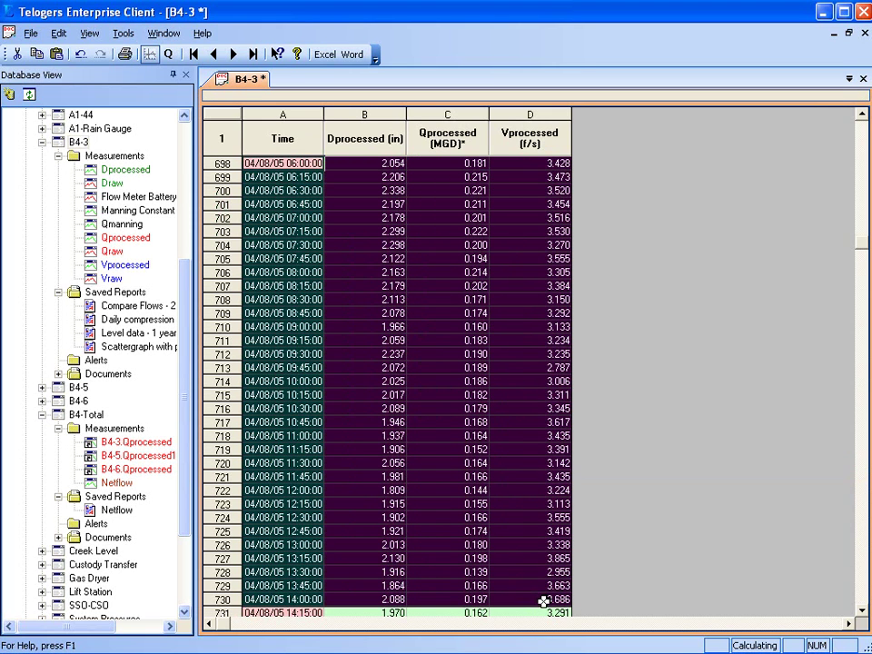
{"action": "right_click", "coordinate": [607, 515]}
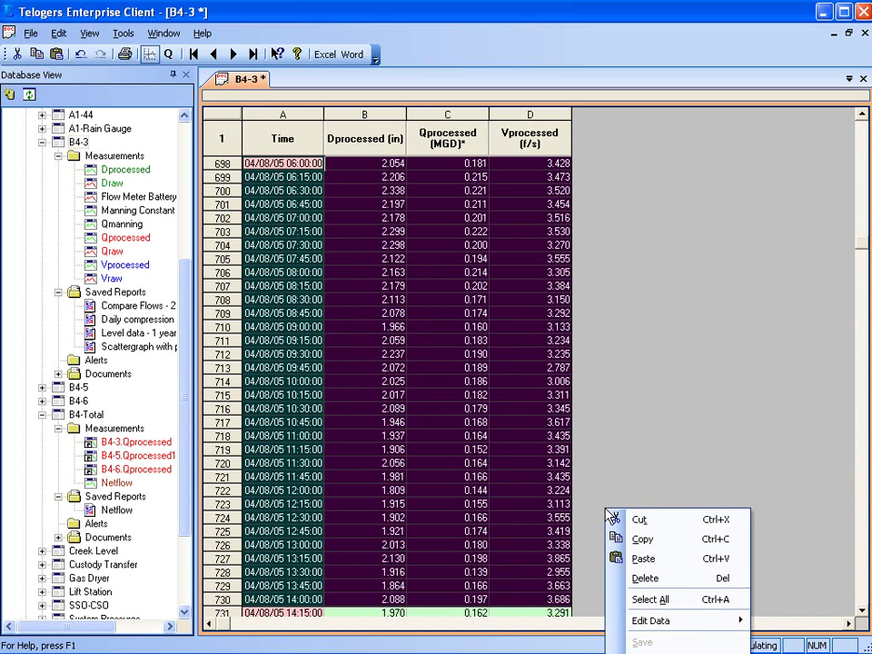
{"action": "left_click", "coordinate": [636, 538]}
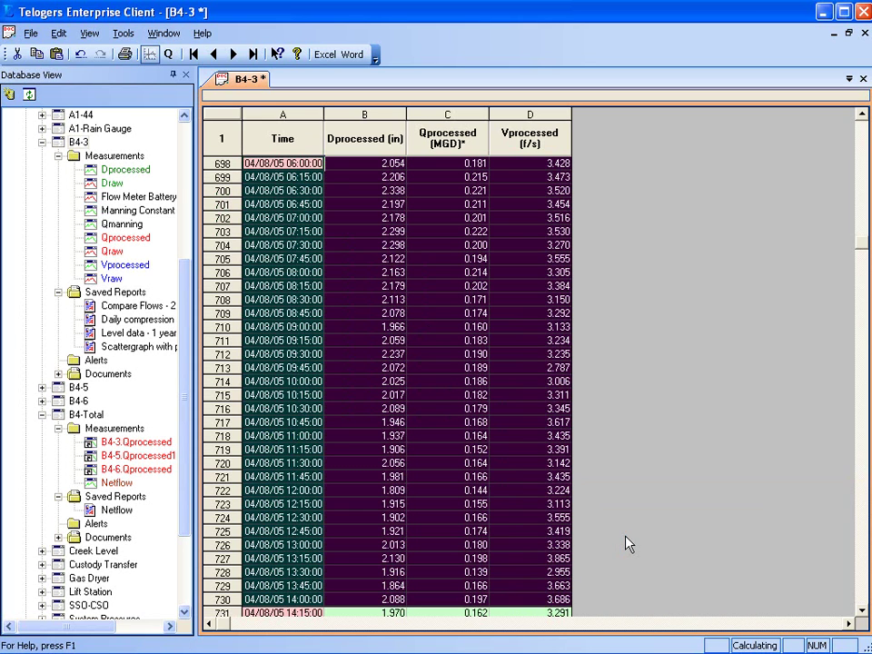
Step: Open Excel, paste the copied rows at cell A1 of the blank workbook, and close Excel
{"action": "left_click", "coordinate": [324, 55]}
{"action": "right_click", "coordinate": [57, 124]}
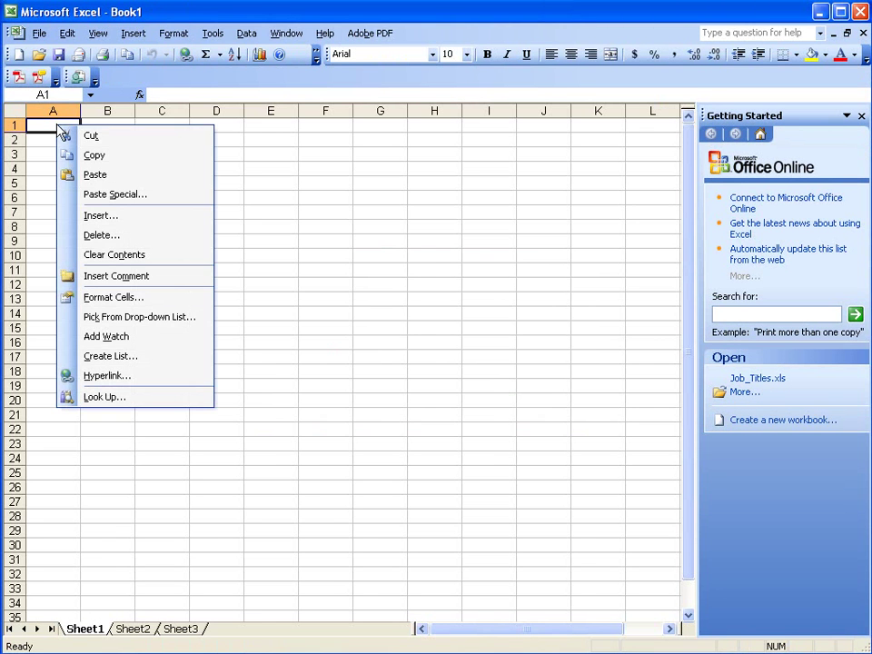
{"action": "left_click", "coordinate": [105, 175]}
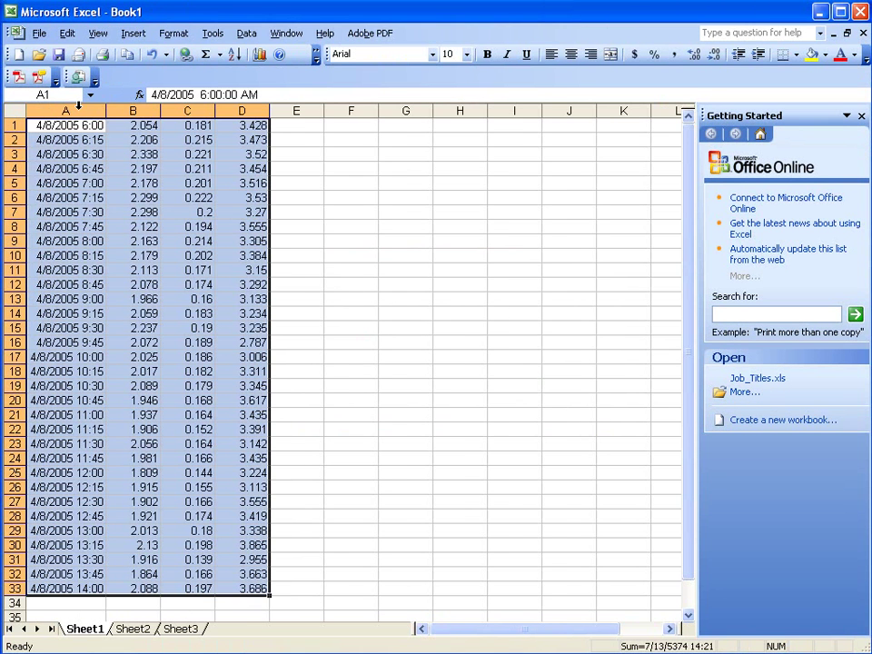
{"action": "left_click", "coordinate": [860, 12]}
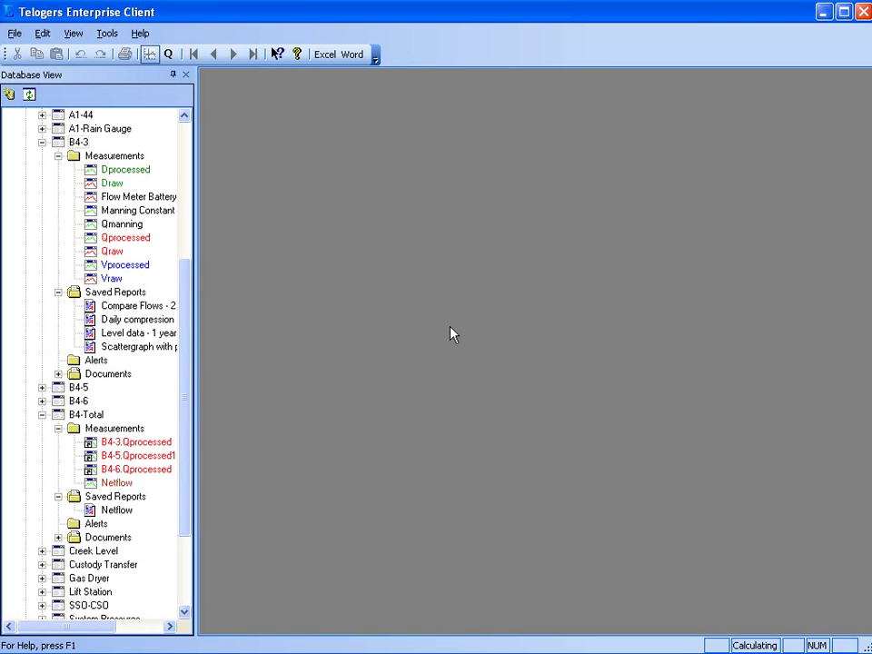
Step: Expand the A1-Basin and B4-Basin groups in the database tree to review their sites
{"action": "left_click_drag", "start_coordinate": [185, 578], "coordinate": [181, 327]}
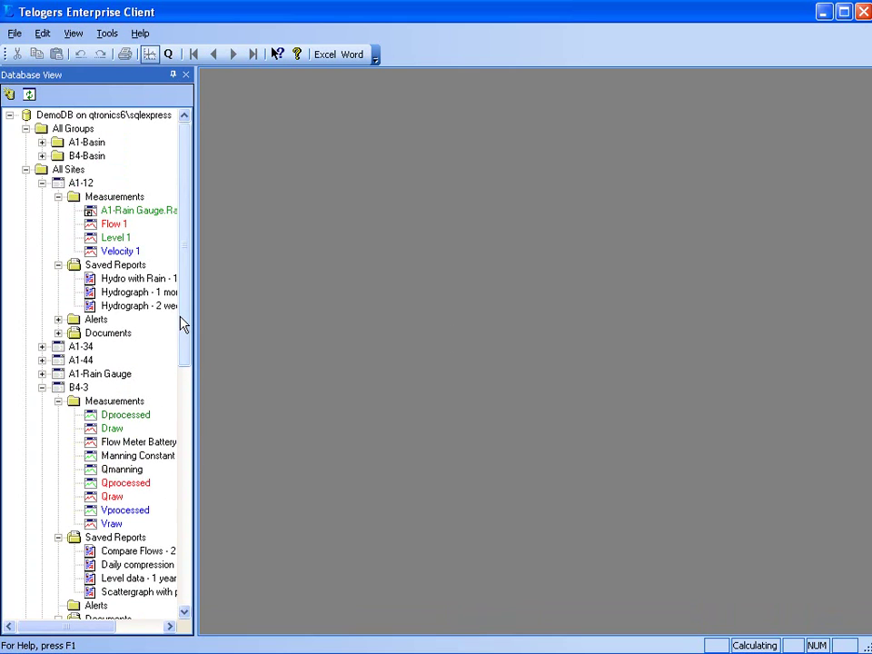
{"action": "left_click", "coordinate": [42, 143]}
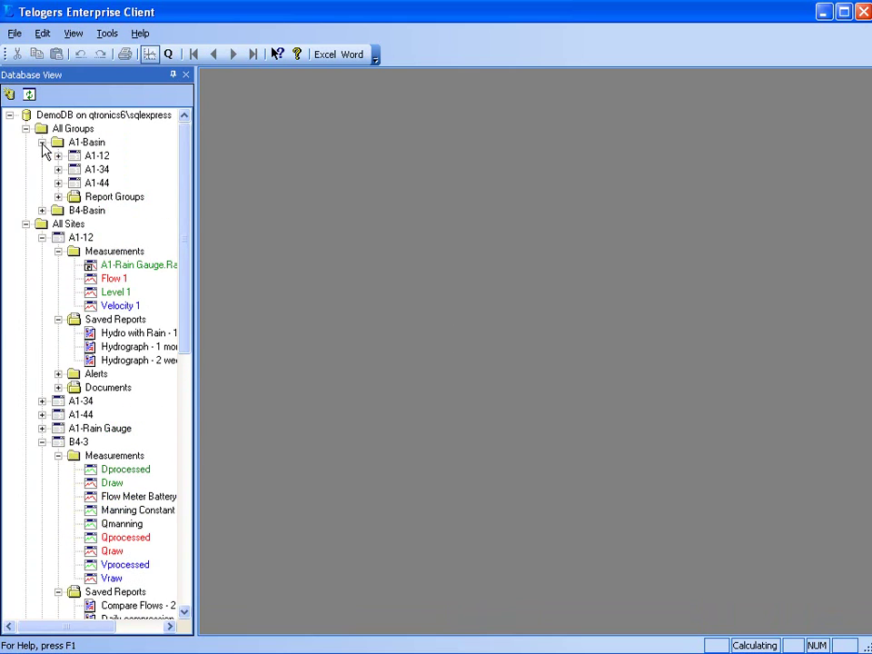
{"action": "left_click", "coordinate": [43, 211]}
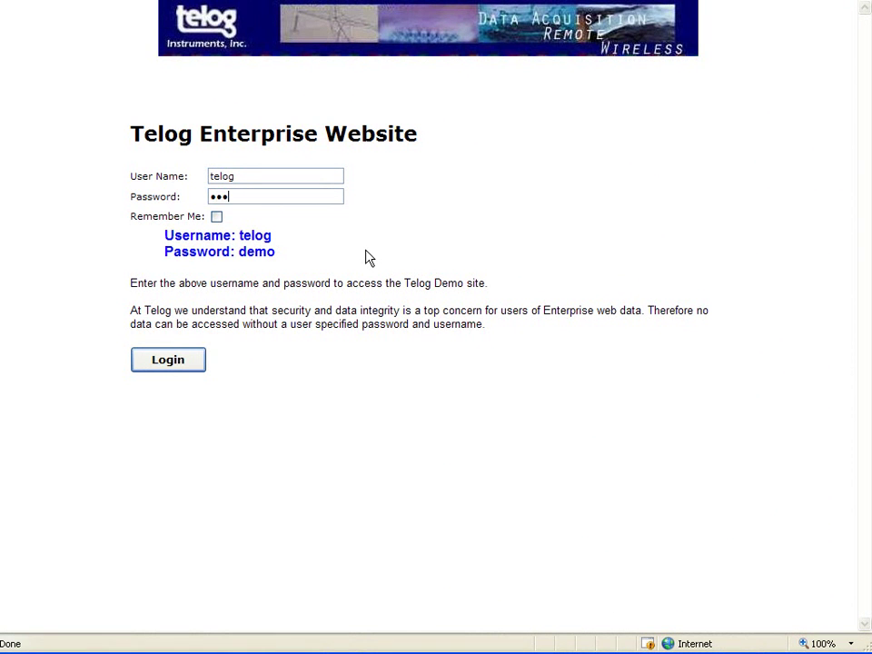
Step: Log in to the Telog Enterprise Website with the account password and expand All Sites, System Reports and the Creek Level with Rain measurements
{"action": "key", "text": "Return"}
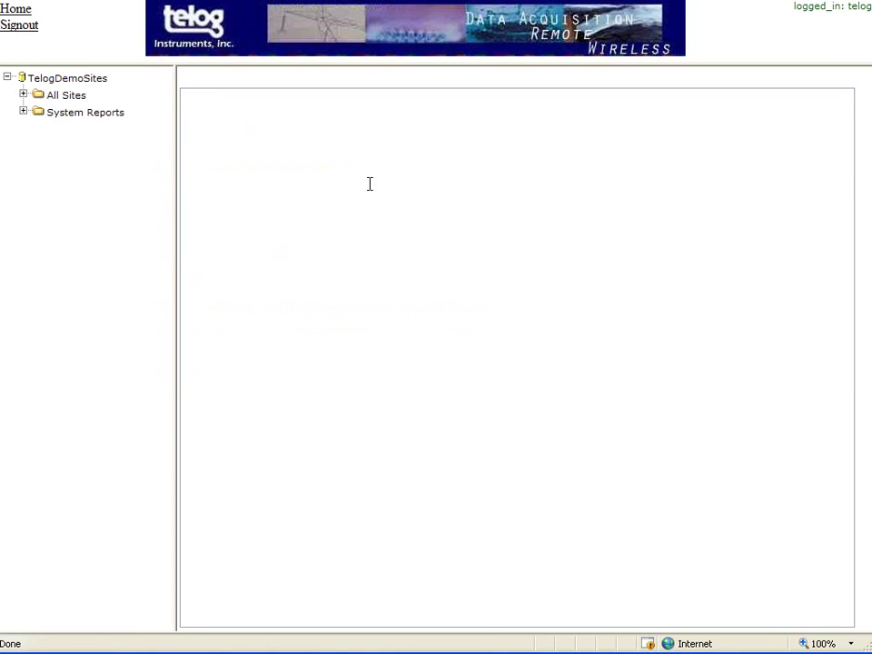
{"action": "left_click", "coordinate": [24, 94]}
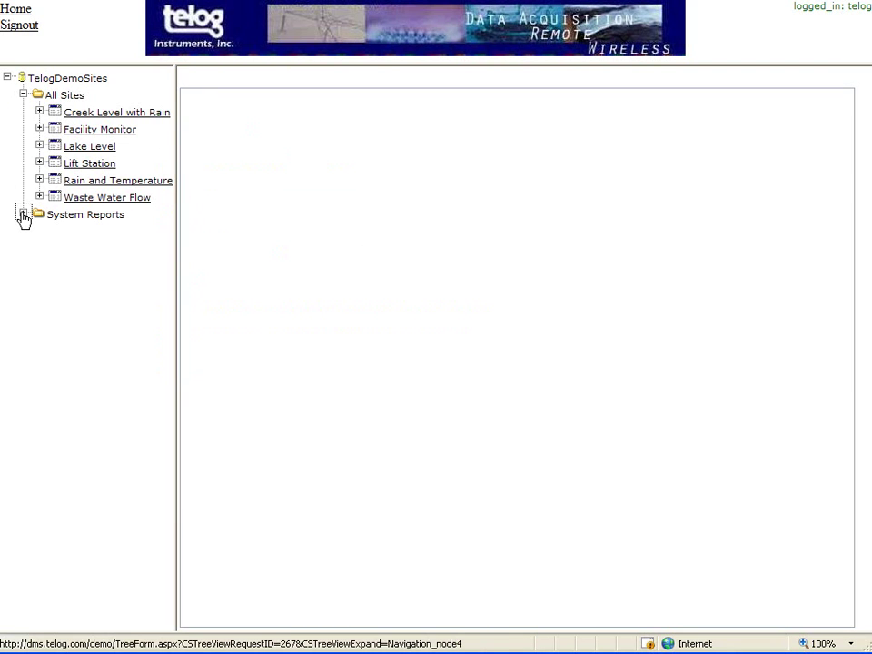
{"action": "left_click", "coordinate": [22, 215]}
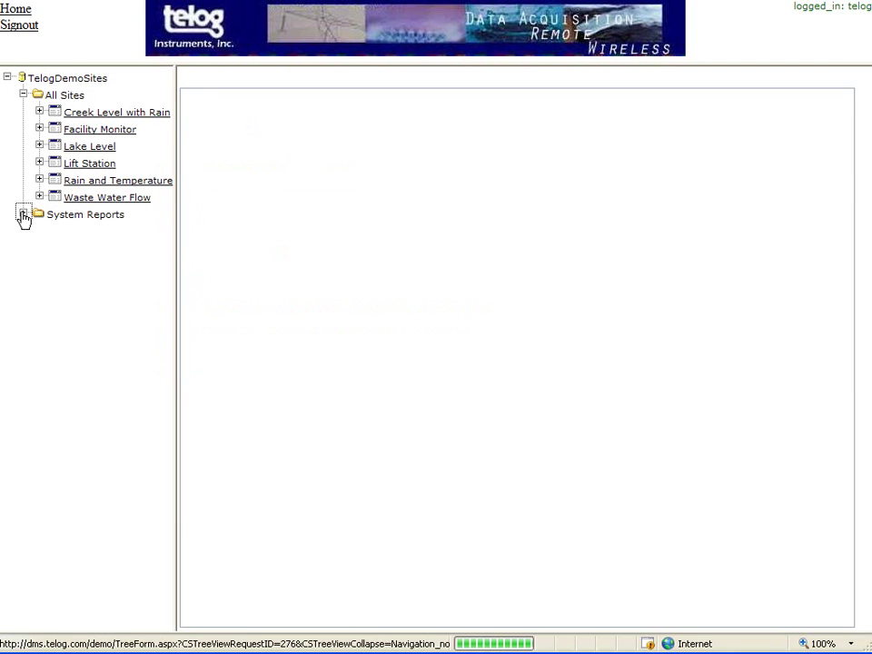
{"action": "left_click", "coordinate": [39, 112]}
{"action": "left_click", "coordinate": [55, 129]}
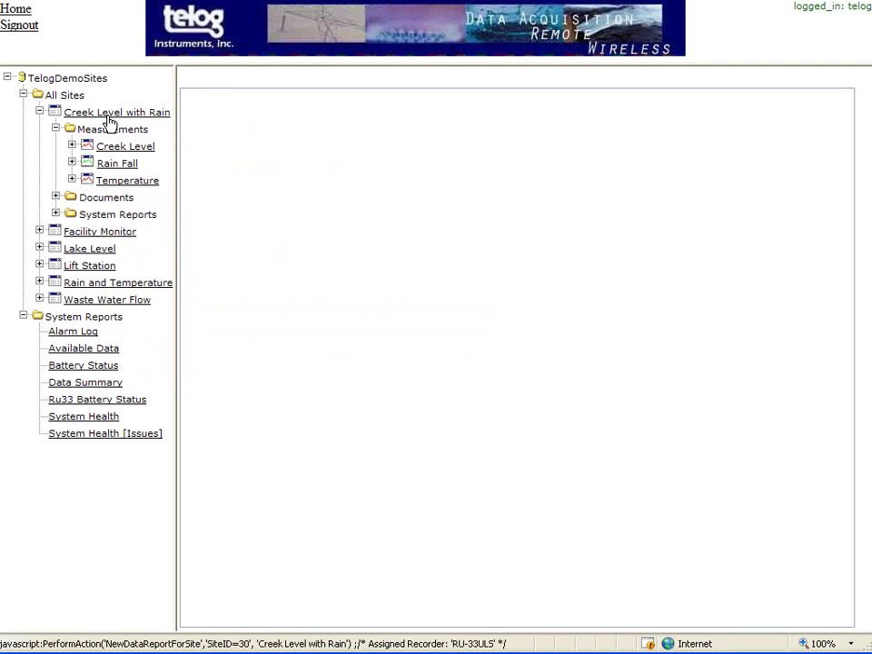
Step: Generate a trend report for Creek Level with Rain using Creek Level, Rain Fall and Temperature over the Last Month time span
{"action": "left_click", "coordinate": [107, 114]}
{"action": "left_click", "coordinate": [196, 188]}
{"action": "left_click", "coordinate": [196, 209]}
{"action": "left_click", "coordinate": [360, 190]}
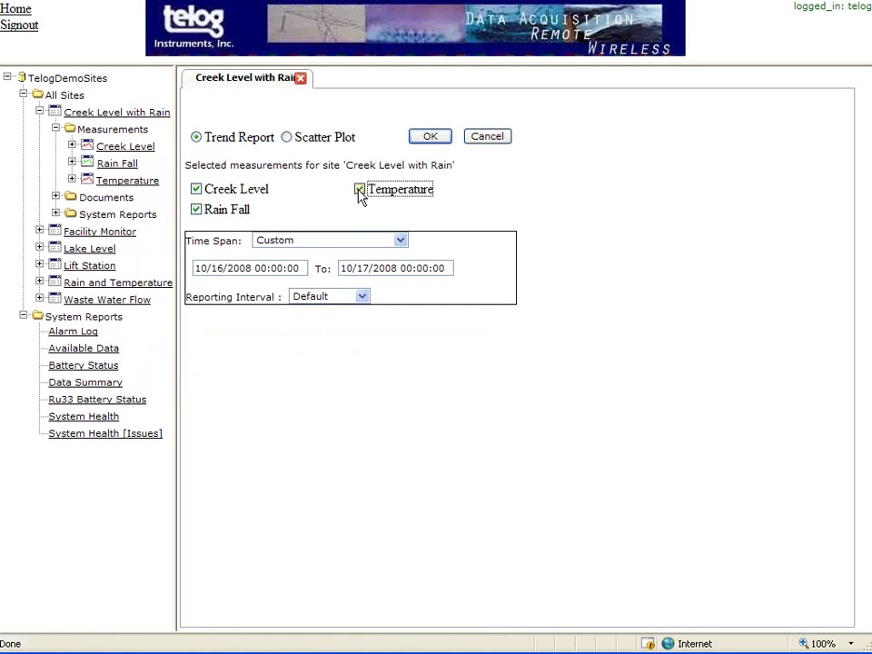
{"action": "left_click", "coordinate": [400, 241]}
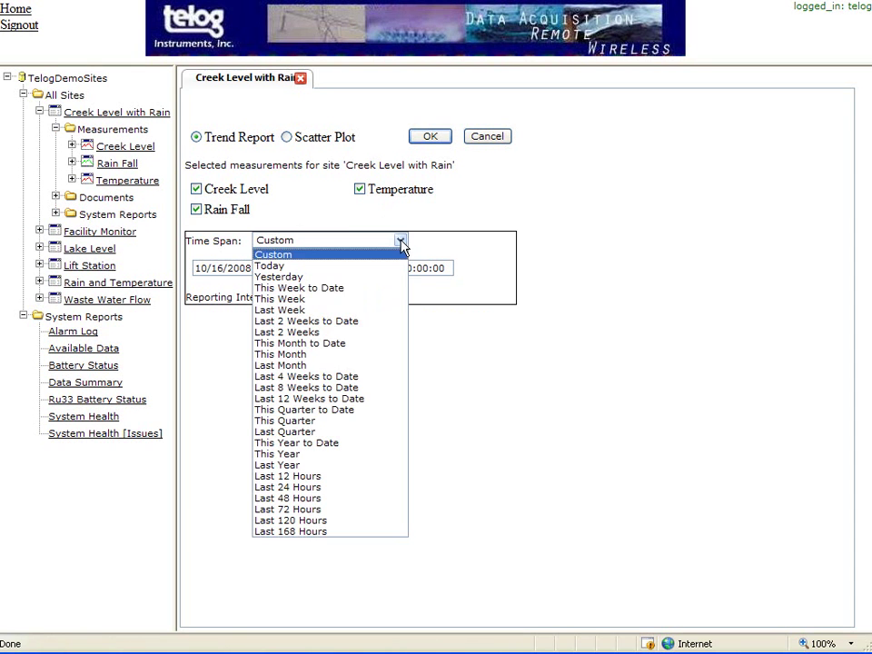
{"action": "left_click", "coordinate": [380, 366]}
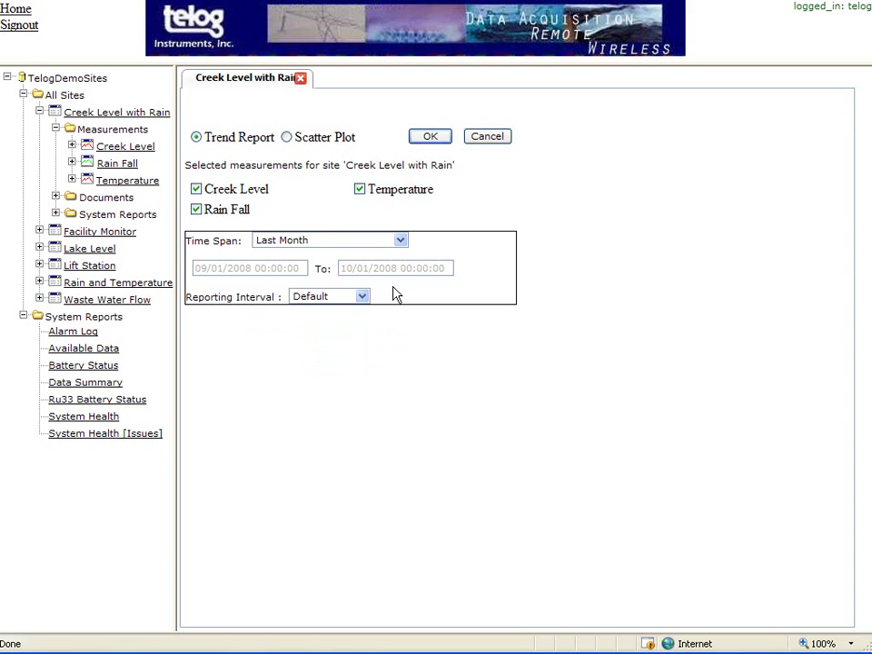
{"action": "left_click", "coordinate": [431, 137]}
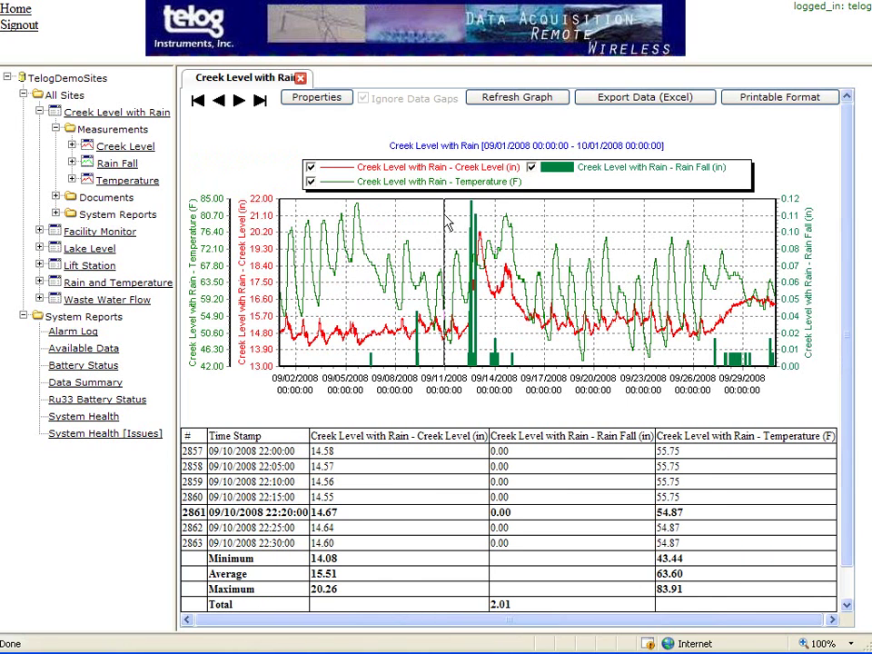
Step: Inspect the chart's data around the September rain events with the chart cursor, and hide and reshow the Rain Fall series
{"action": "mouse_move", "coordinate": [436, 208]}
{"action": "left_mouse_down"}
{"action": "mouse_move", "coordinate": [522, 278]}
{"action": "mouse_move", "coordinate": [547, 361]}
{"action": "left_mouse_up"}
{"action": "left_click_drag", "start_coordinate": [557, 370], "coordinate": [505, 371]}
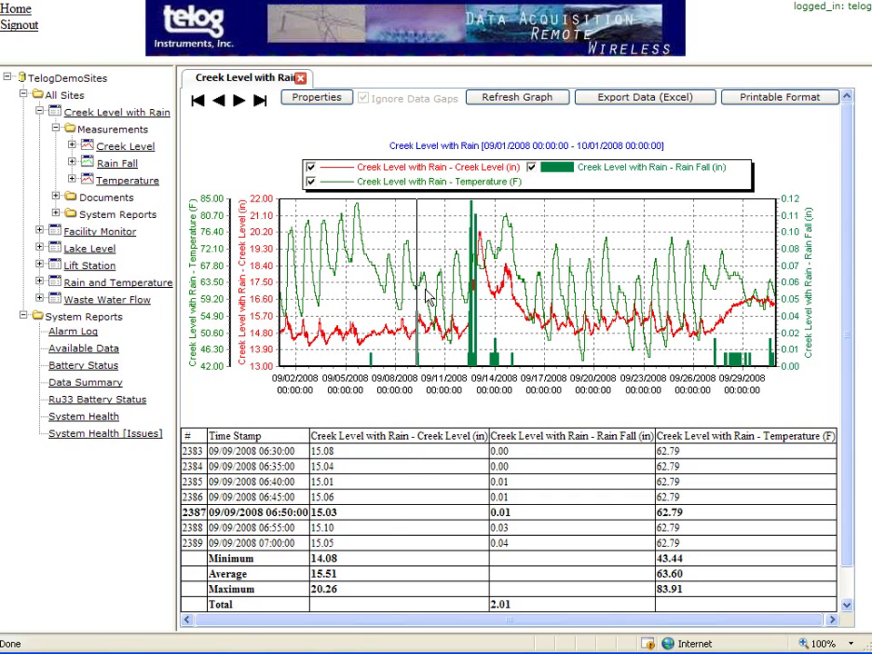
{"action": "left_click_drag", "start_coordinate": [416, 286], "coordinate": [470, 227]}
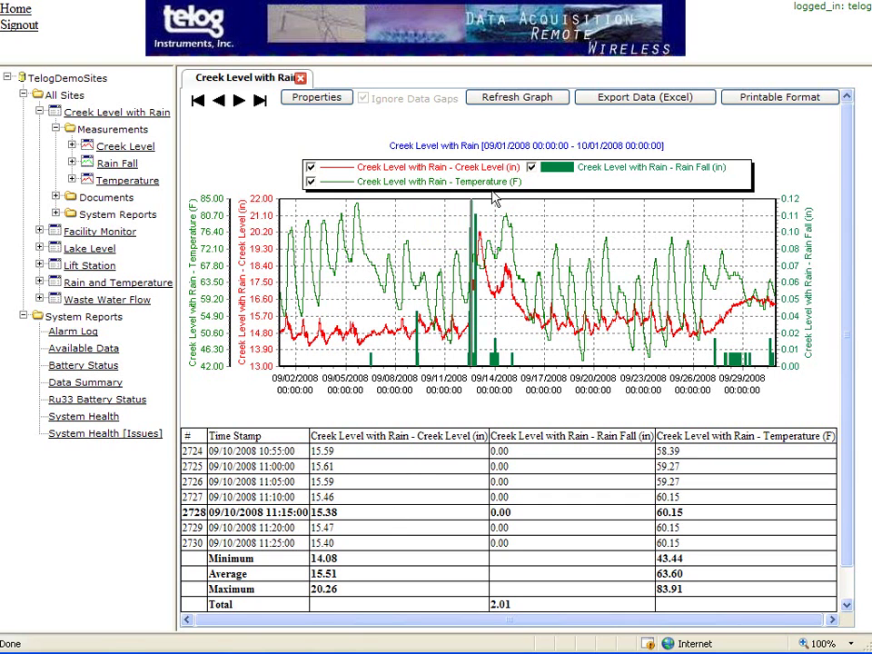
{"action": "left_click", "coordinate": [531, 169]}
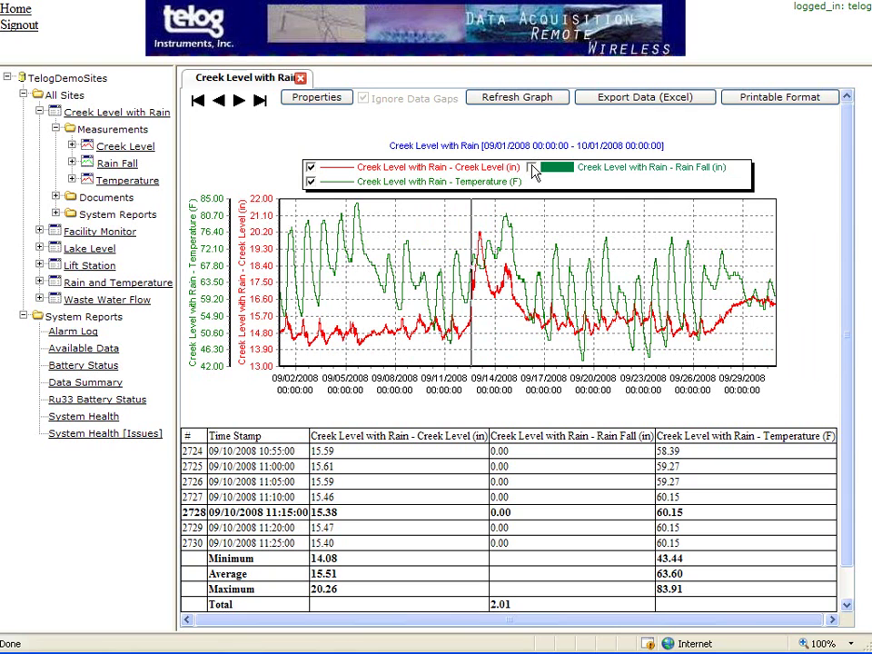
{"action": "left_click", "coordinate": [532, 169]}
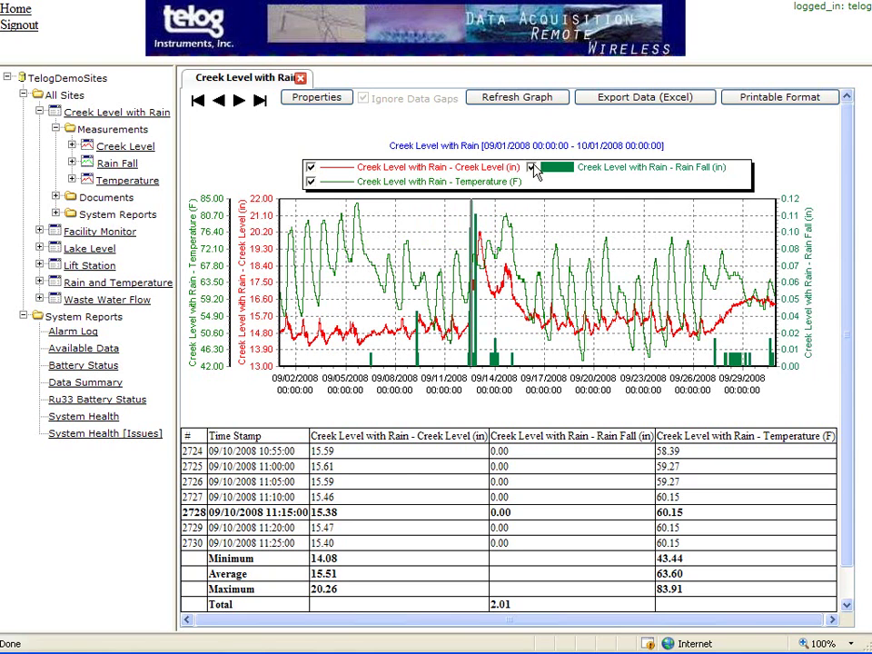
Step: Page the report back to August 2008 and inspect the data around the large rainfall near 08/05/2008
{"action": "left_click", "coordinate": [220, 102]}
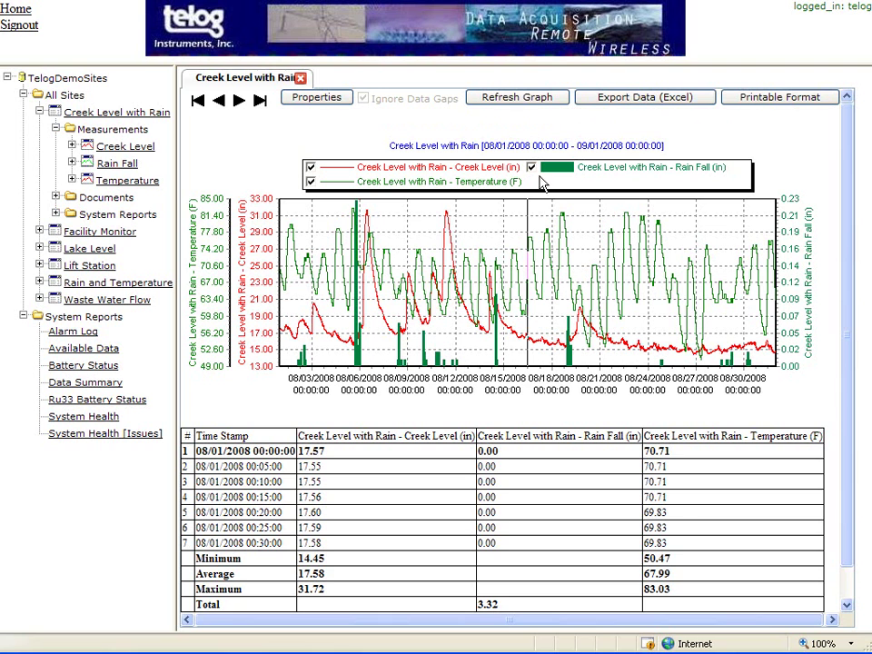
{"action": "left_click", "coordinate": [480, 207]}
{"action": "left_click", "coordinate": [352, 254]}
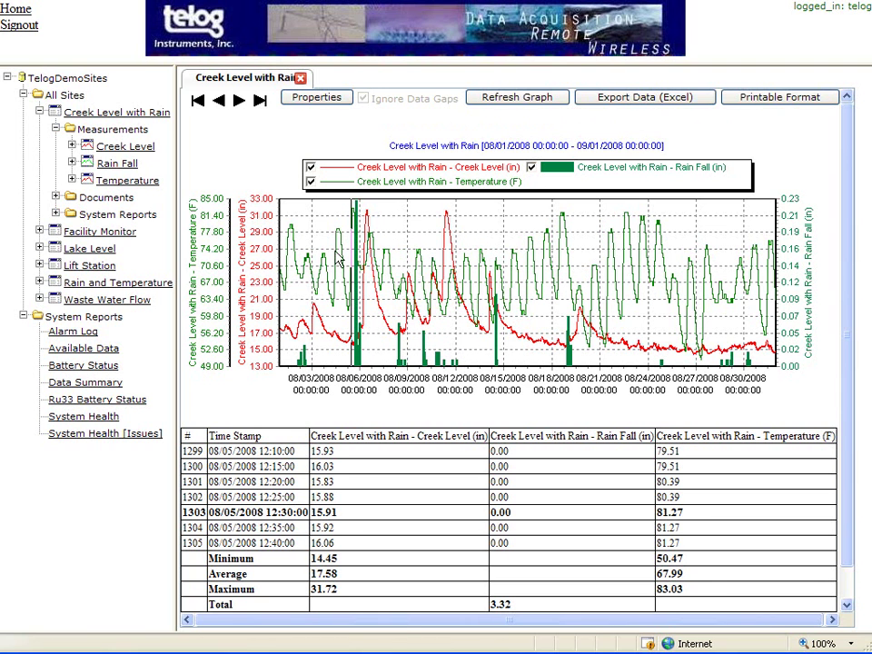
Step: Expand the Waste Water Flow site's measurements and open a new data report for that site
{"action": "left_click", "coordinate": [39, 300]}
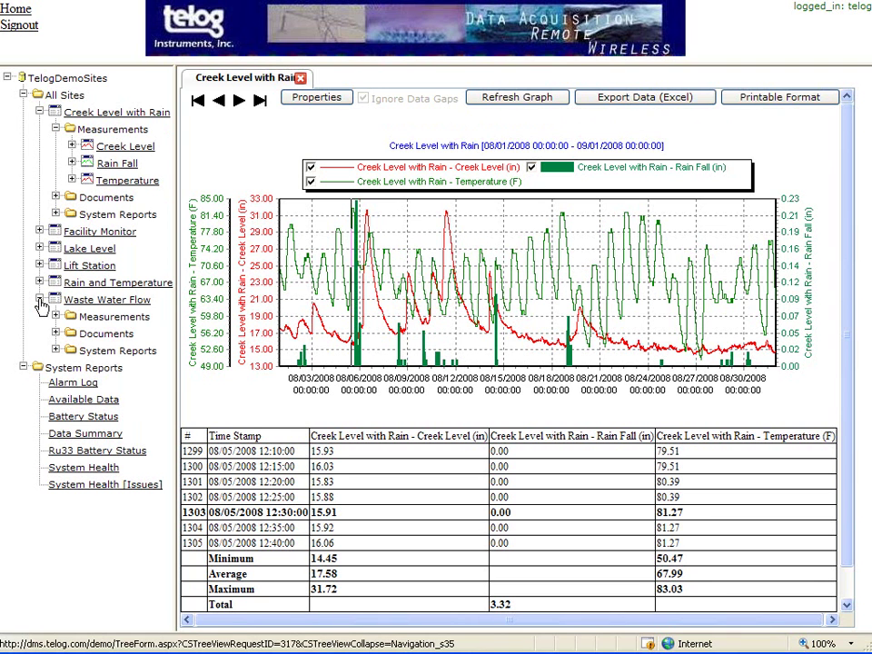
{"action": "left_click", "coordinate": [56, 316]}
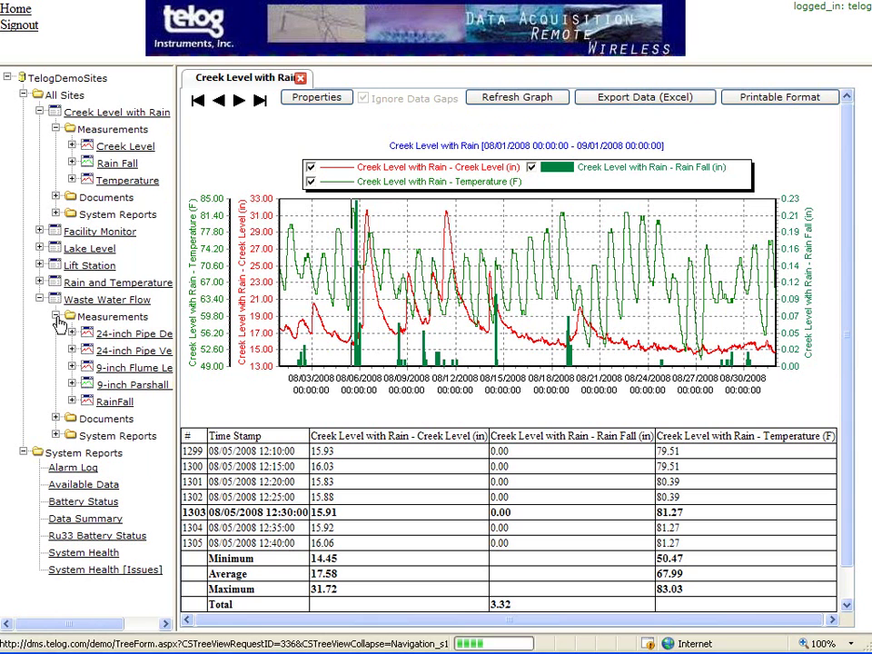
{"action": "left_click", "coordinate": [106, 301]}
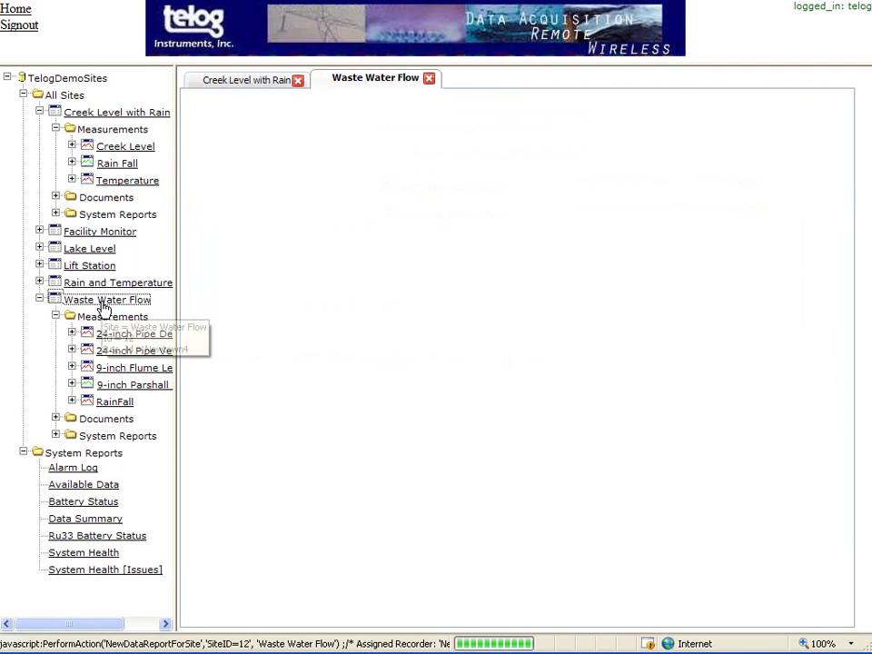
Step: Generate a scatter plot of 24-inch Pipe Velocity (X) against 24-inch Pipe Depth (Y) for Last 2 Weeks, and page it back one period
{"action": "left_click", "coordinate": [286, 137]}
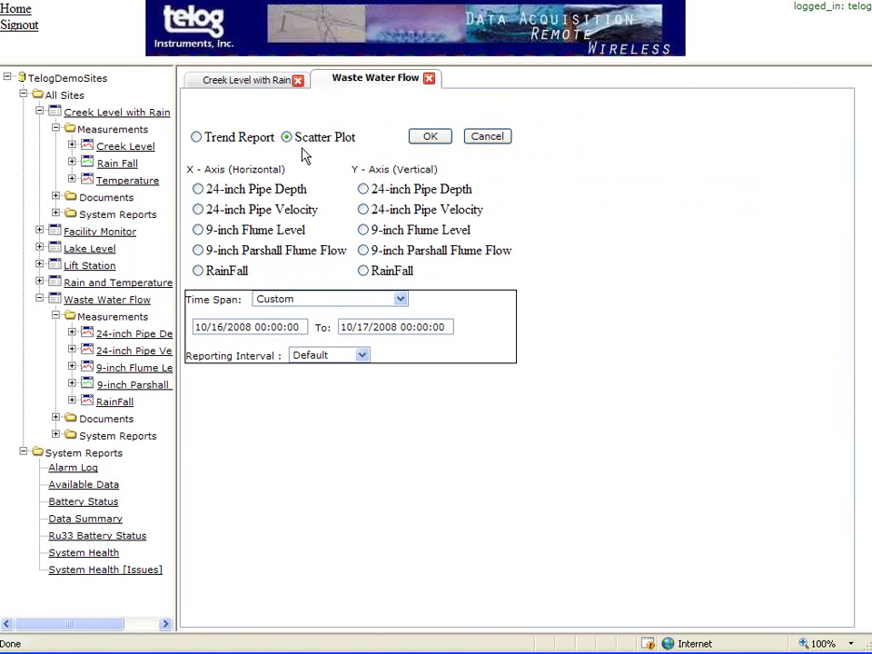
{"action": "left_click", "coordinate": [199, 213]}
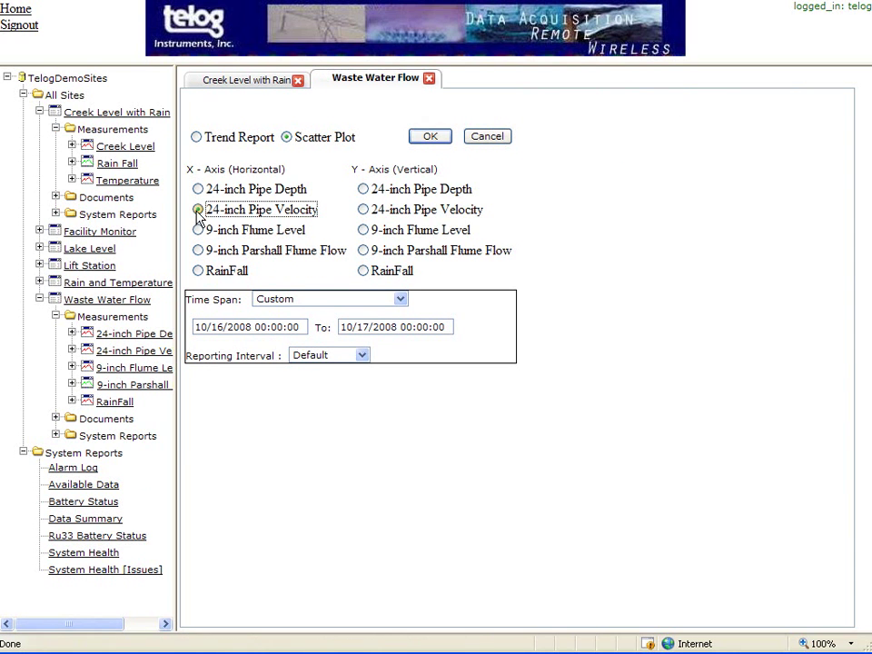
{"action": "left_click", "coordinate": [363, 189]}
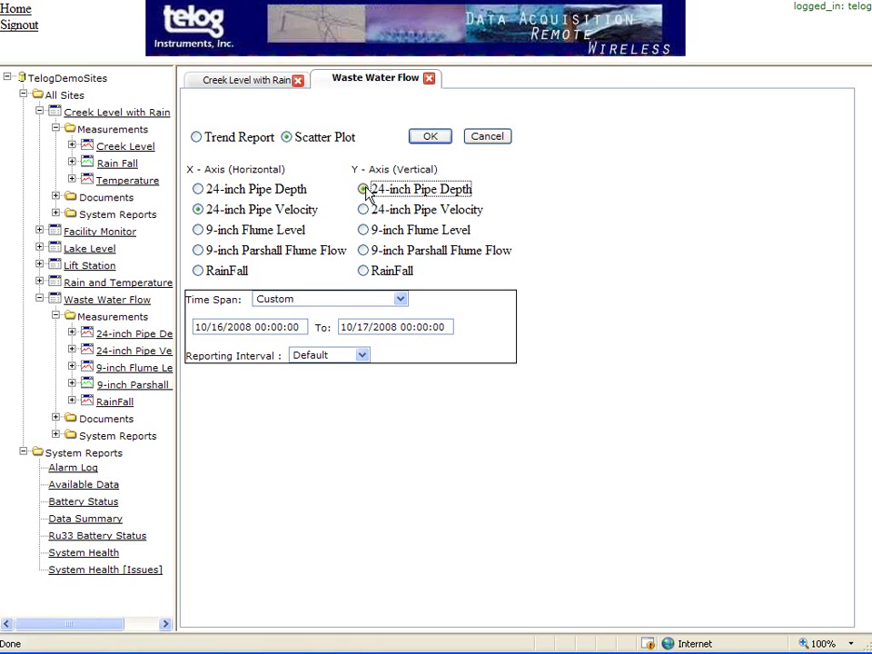
{"action": "left_click", "coordinate": [401, 299]}
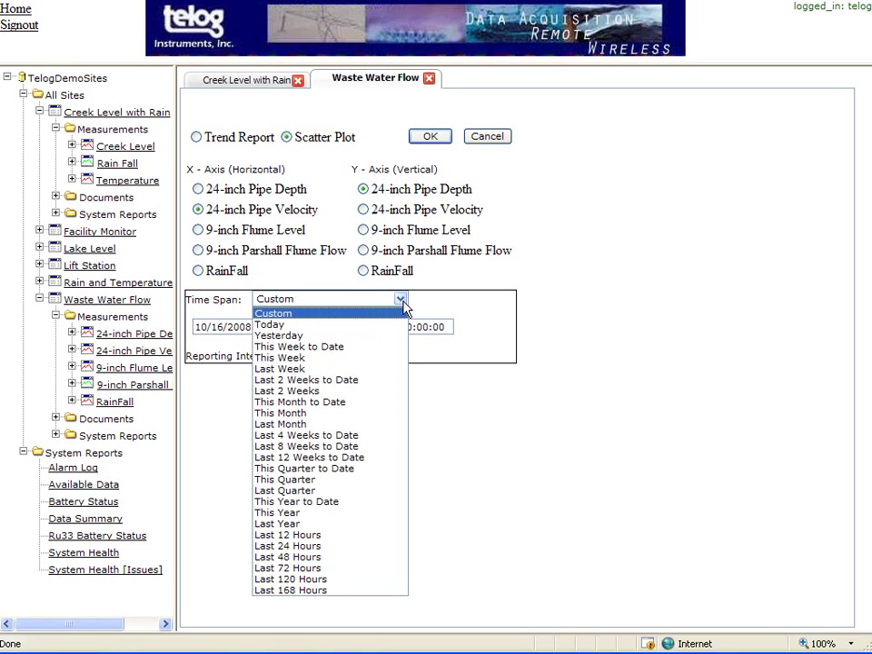
{"action": "left_click", "coordinate": [370, 392]}
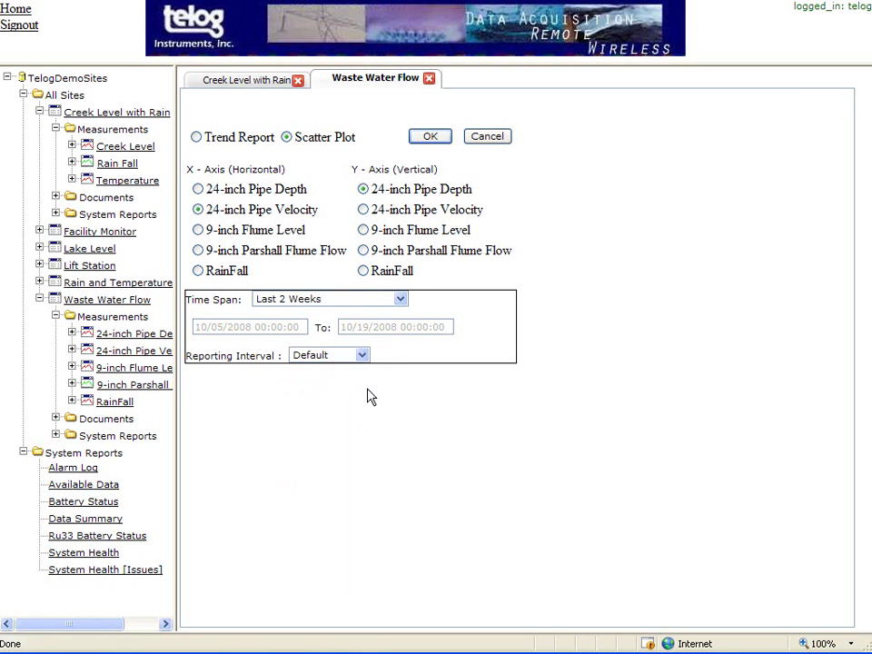
{"action": "left_click", "coordinate": [431, 136]}
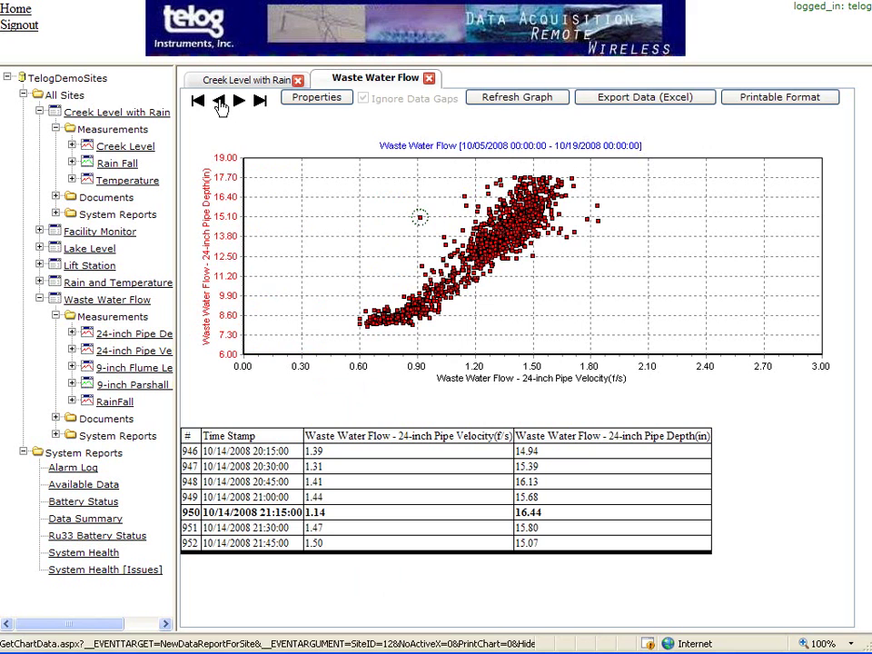
{"action": "left_click", "coordinate": [219, 102]}
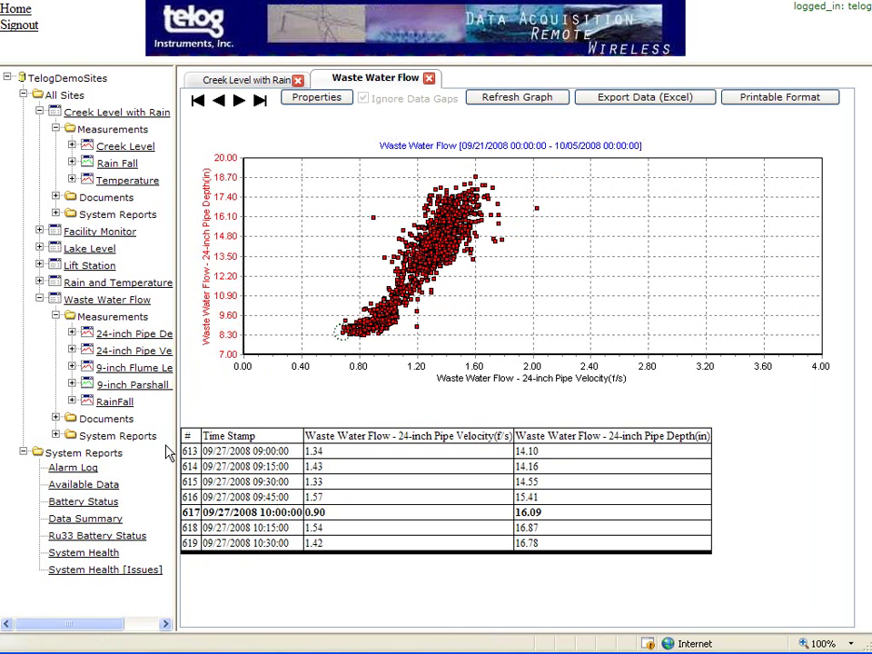
Step: View the System Health [Issues] report and open the low-battery details for the Rain and Temperature site
{"action": "left_click", "coordinate": [101, 572]}
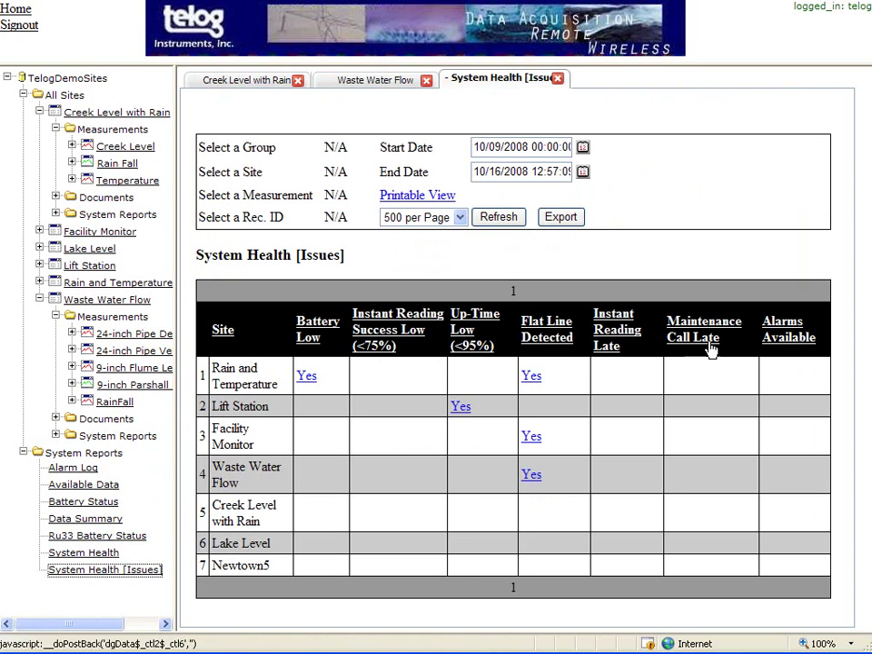
{"action": "left_click", "coordinate": [307, 380]}
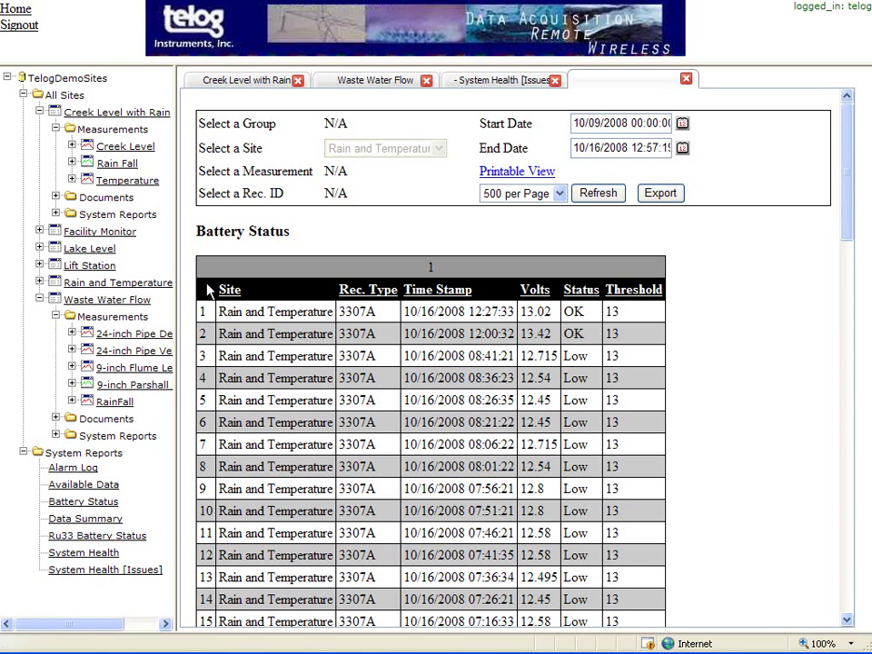
Step: Expand the Creek Level with Rain site's documents and view the RTU Data Sheet PDF
{"action": "left_click", "coordinate": [55, 197]}
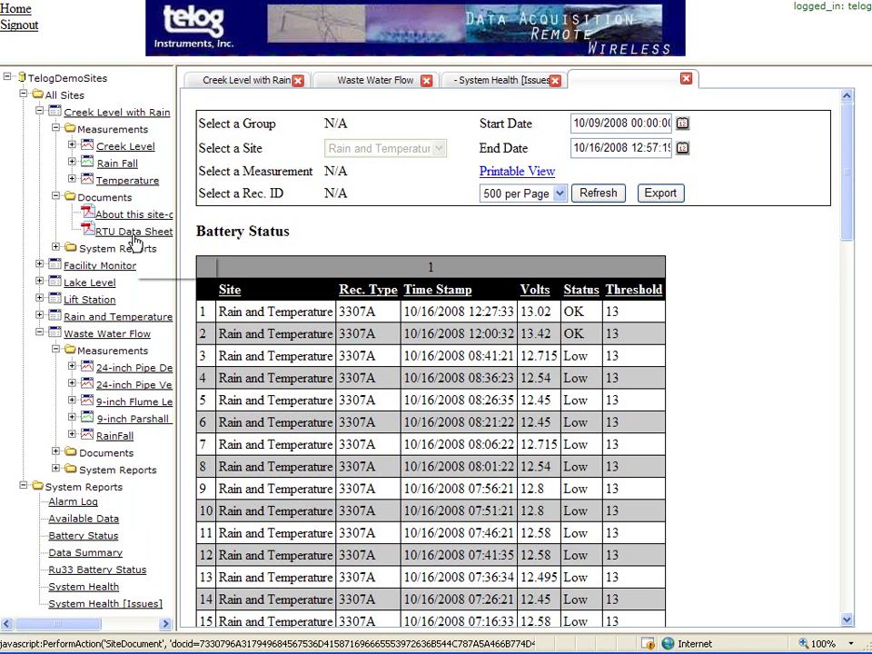
{"action": "left_click", "coordinate": [132, 231]}
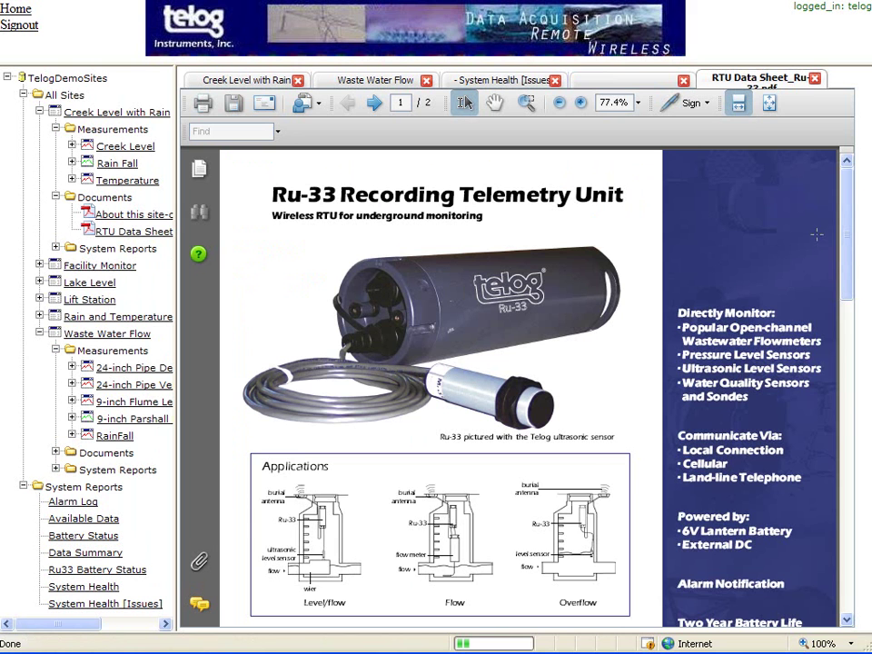
{"action": "mouse_move", "coordinate": [851, 168]}
{"action": "left_mouse_down"}
{"action": "mouse_move", "coordinate": [850, 532]}
{"action": "mouse_move", "coordinate": [849, 189]}
{"action": "left_mouse_up"}
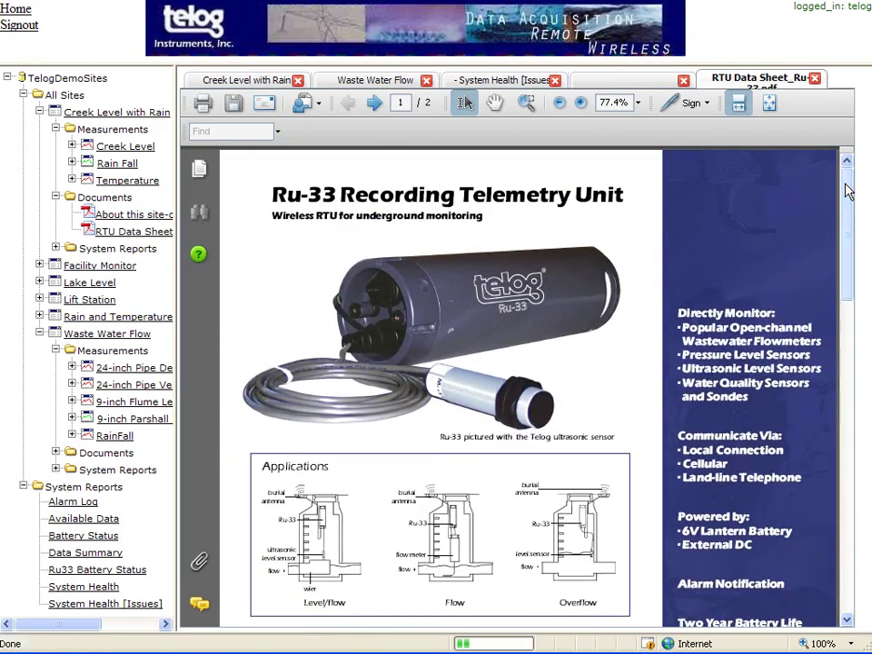